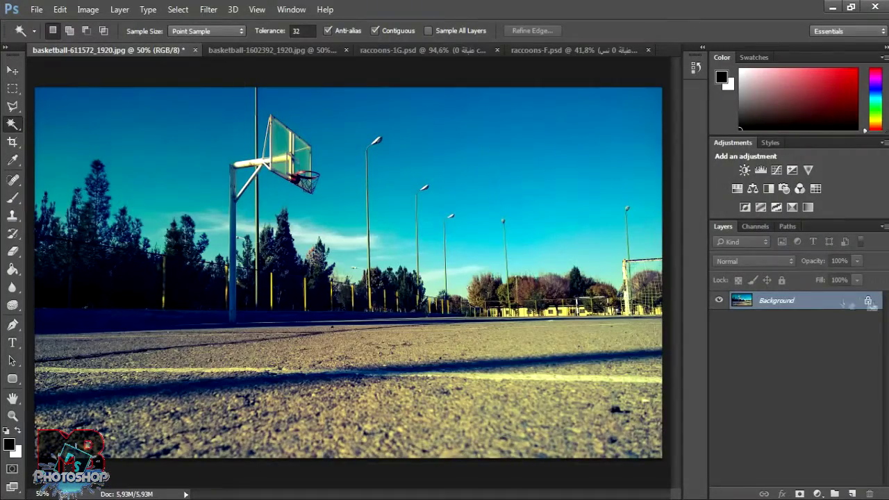
Step: Add an empty Layer 1 above the basketball court Background layer
{"action": "left_click", "coordinate": [852, 494]}
Step: Fill Layer 1 with white and set its blend mode to Overlay
{"action": "key", "text": "ctrl+BackSpace"}
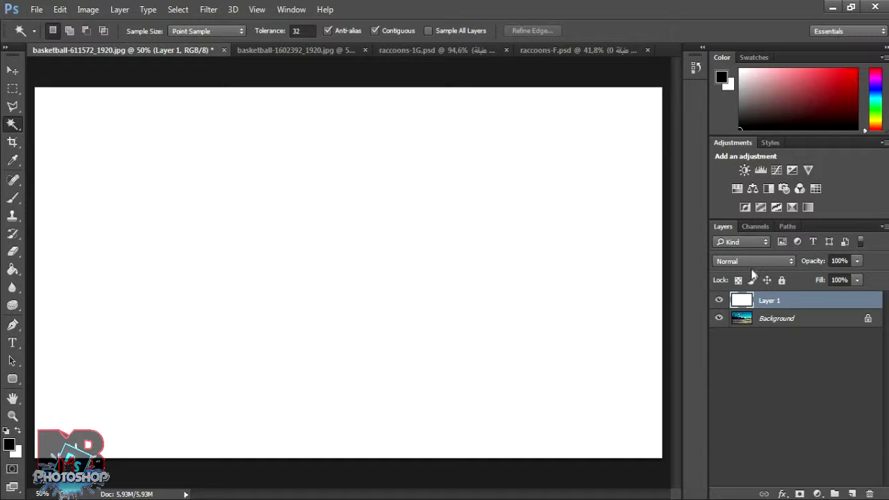
{"action": "left_click", "coordinate": [753, 262]}
{"action": "left_click", "coordinate": [738, 128]}
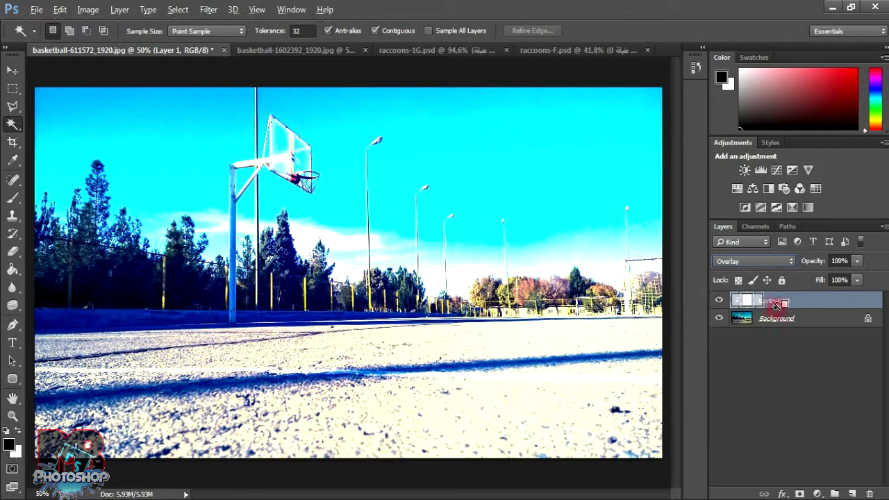
Step: Fade the white overlay off the ground with a soft eraser at 48% opacity
{"action": "left_click", "coordinate": [11, 252]}
{"action": "left_click", "coordinate": [65, 31]}
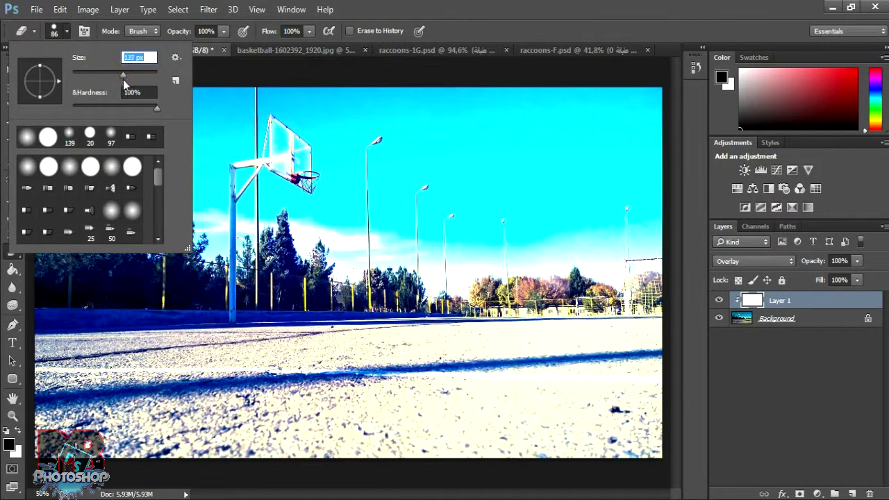
{"action": "key", "text": "Return"}
{"action": "key", "text": "4"}
{"action": "key", "text": "8"}
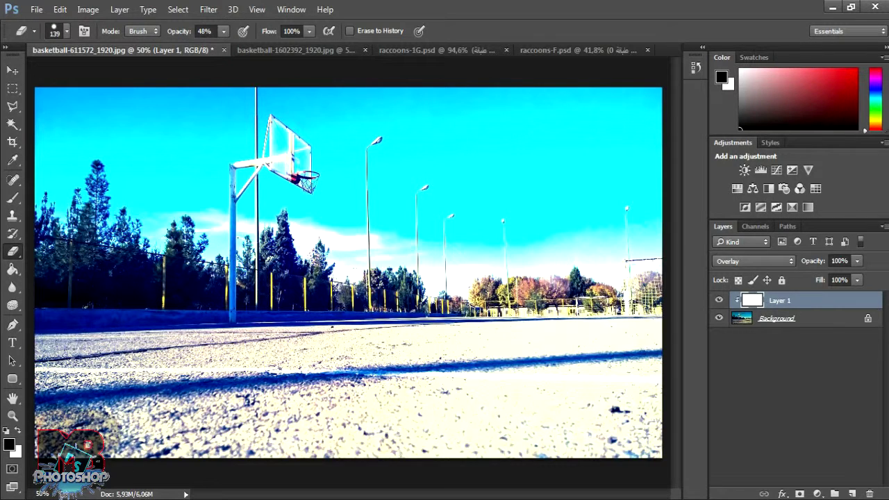
{"action": "left_click_drag", "start_coordinate": [42, 417], "coordinate": [237, 437]}
{"action": "mouse_move", "coordinate": [41, 417]}
{"action": "left_mouse_down"}
{"action": "mouse_move", "coordinate": [506, 427]}
{"action": "mouse_move", "coordinate": [333, 120]}
{"action": "mouse_move", "coordinate": [417, 111]}
{"action": "left_mouse_up"}
Step: Fade the overlay from the sky with a 28%, size-164 eraser, darkening the upper-left sky
{"action": "key", "text": "2"}
{"action": "key", "text": "8"}
{"action": "left_click", "coordinate": [66, 31]}
{"action": "left_click_drag", "start_coordinate": [122, 77], "coordinate": [128, 76]}
{"action": "mouse_move", "coordinate": [264, 118]}
{"action": "left_mouse_down"}
{"action": "mouse_move", "coordinate": [187, 173]}
{"action": "mouse_move", "coordinate": [550, 103]}
{"action": "mouse_move", "coordinate": [289, 354]}
{"action": "mouse_move", "coordinate": [354, 354]}
{"action": "mouse_move", "coordinate": [347, 389]}
{"action": "mouse_move", "coordinate": [417, 417]}
{"action": "mouse_move", "coordinate": [619, 376]}
{"action": "mouse_move", "coordinate": [639, 326]}
{"action": "mouse_move", "coordinate": [625, 382]}
{"action": "left_mouse_up"}
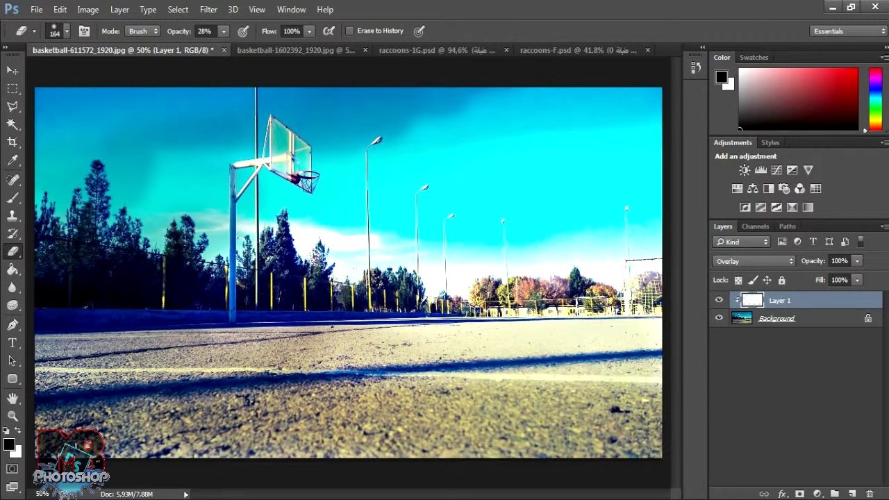
{"action": "left_click", "coordinate": [720, 301]}
{"action": "left_click", "coordinate": [719, 301]}
{"action": "mouse_move", "coordinate": [166, 182]}
{"action": "left_mouse_down"}
{"action": "mouse_move", "coordinate": [154, 215]}
{"action": "mouse_move", "coordinate": [217, 194]}
{"action": "left_mouse_up"}
{"action": "left_click_drag", "start_coordinate": [176, 169], "coordinate": [217, 217]}
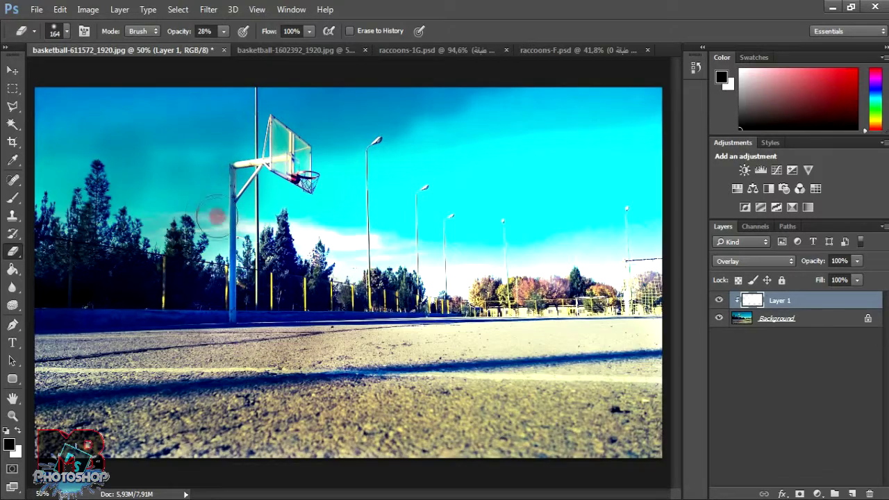
Step: Drag the cut-out raccoon layer from raccoons-1G into the basketball scene
{"action": "left_click", "coordinate": [417, 50]}
{"action": "key", "text": "z"}
{"action": "left_click_drag", "start_coordinate": [550, 379], "coordinate": [493, 378]}
{"action": "left_click", "coordinate": [719, 320]}
{"action": "left_click", "coordinate": [719, 320]}
{"action": "key", "text": "v"}
{"action": "left_click_drag", "start_coordinate": [257, 189], "coordinate": [423, 290]}
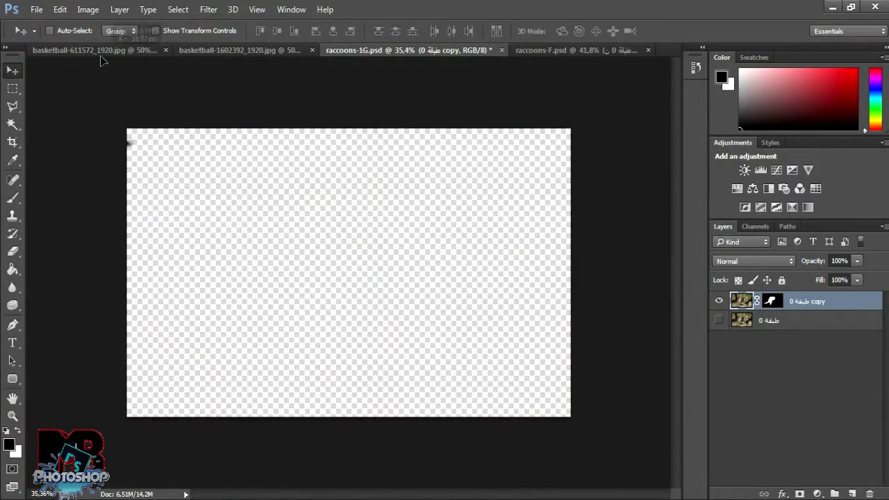
Step: Flip the first raccoon horizontally and place it right of the hoop
{"action": "key", "text": "ctrl+t"}
{"action": "right_click", "coordinate": [460, 159]}
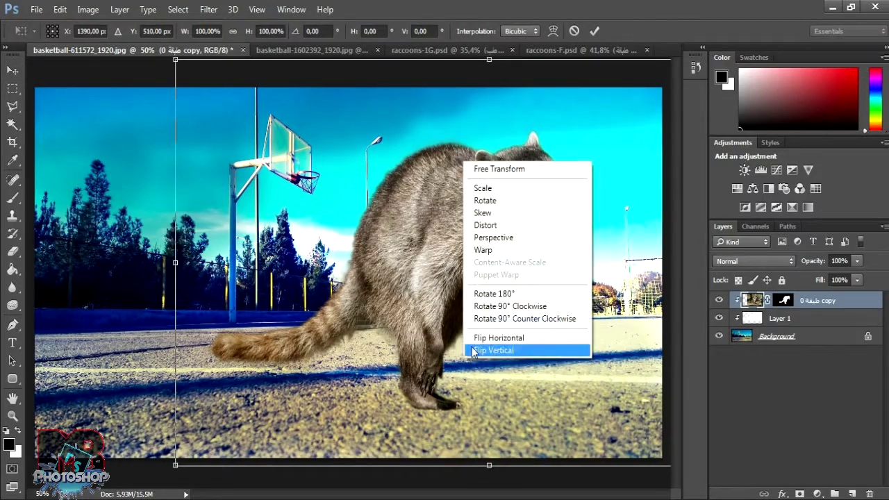
{"action": "left_click", "coordinate": [500, 337]}
{"action": "left_click_drag", "start_coordinate": [488, 263], "coordinate": [455, 271]}
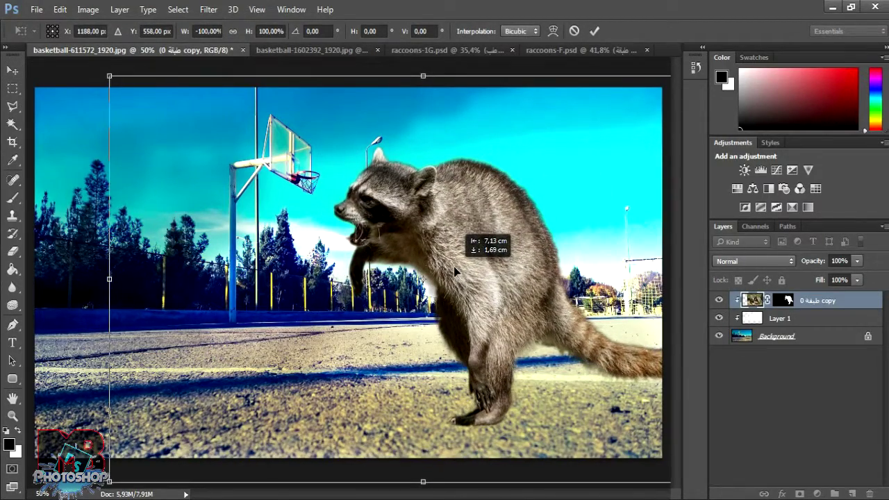
{"action": "left_click", "coordinate": [595, 30]}
Step: Bring the second raccoon from raccoons-F onto the left, facing the first
{"action": "left_click", "coordinate": [580, 50]}
{"action": "left_click", "coordinate": [719, 318]}
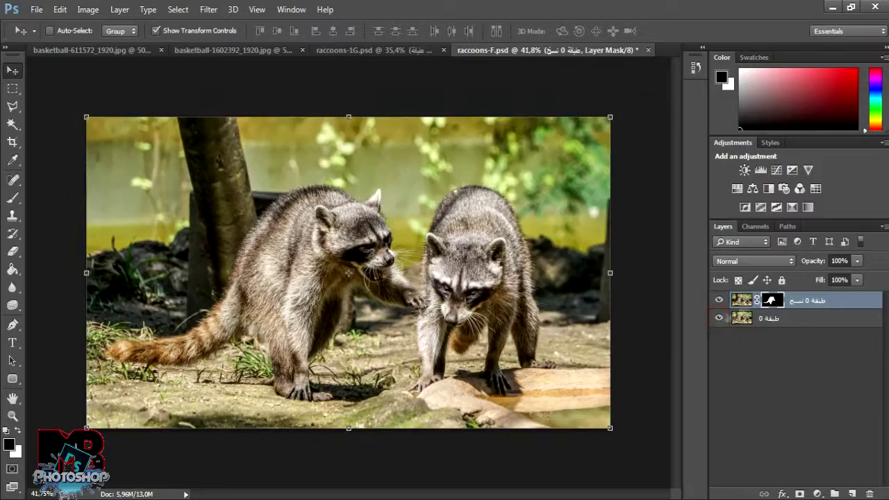
{"action": "mouse_move", "coordinate": [303, 259]}
{"action": "left_mouse_down"}
{"action": "mouse_move", "coordinate": [179, 283]}
{"action": "mouse_move", "coordinate": [194, 273]}
{"action": "left_mouse_up"}
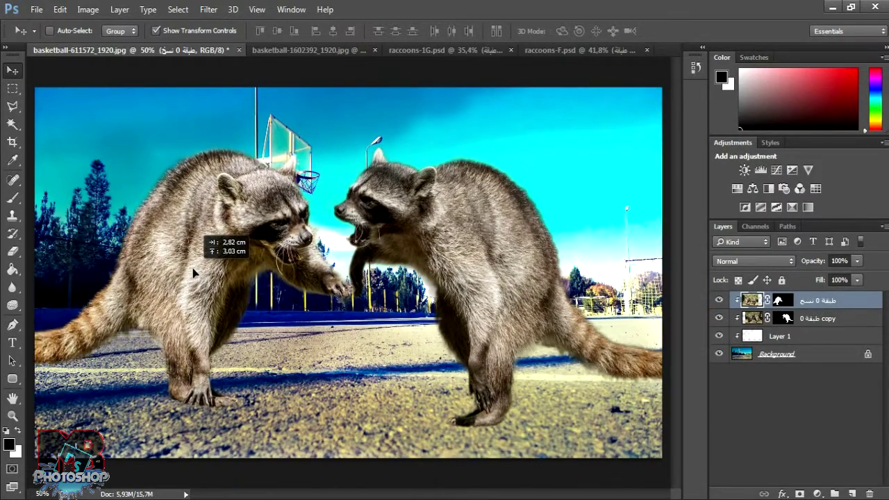
{"action": "left_click_drag", "start_coordinate": [194, 273], "coordinate": [191, 271]}
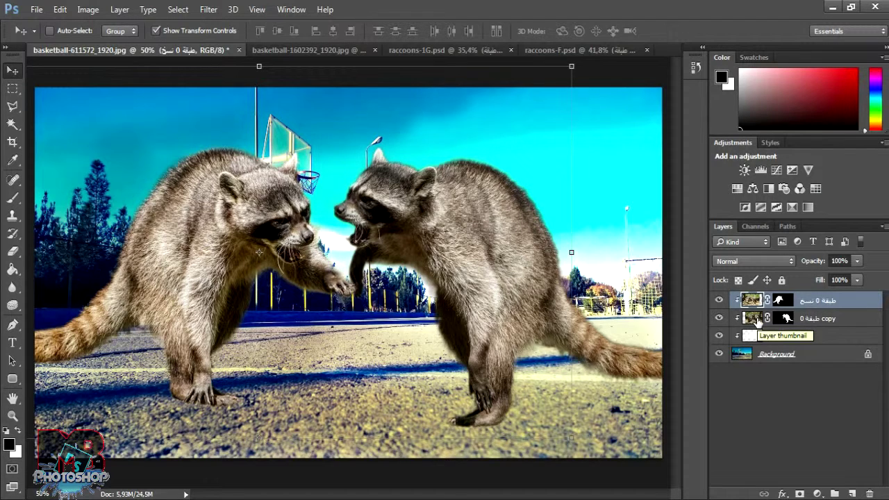
Step: Move the two raccoons closer together and add a new layer above the right raccoon
{"action": "left_click", "coordinate": [776, 316]}
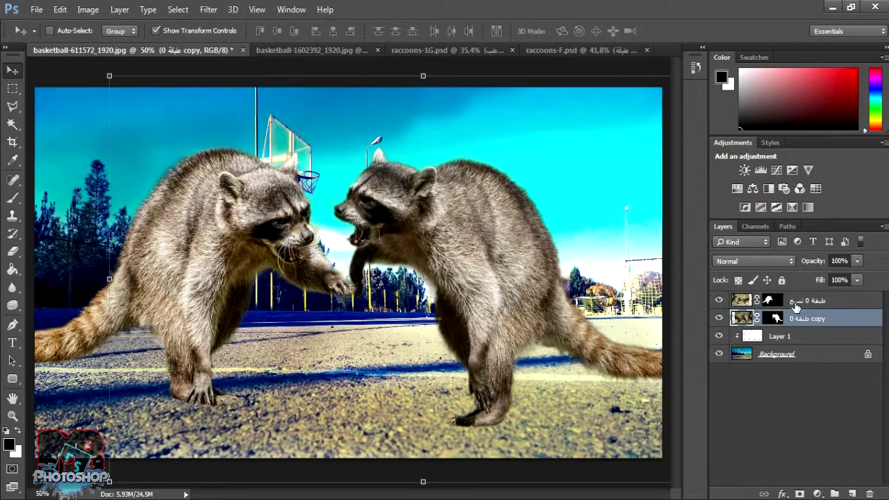
{"action": "mouse_move", "coordinate": [500, 299]}
{"action": "left_mouse_down"}
{"action": "mouse_move", "coordinate": [494, 279]}
{"action": "mouse_move", "coordinate": [476, 289]}
{"action": "left_mouse_up"}
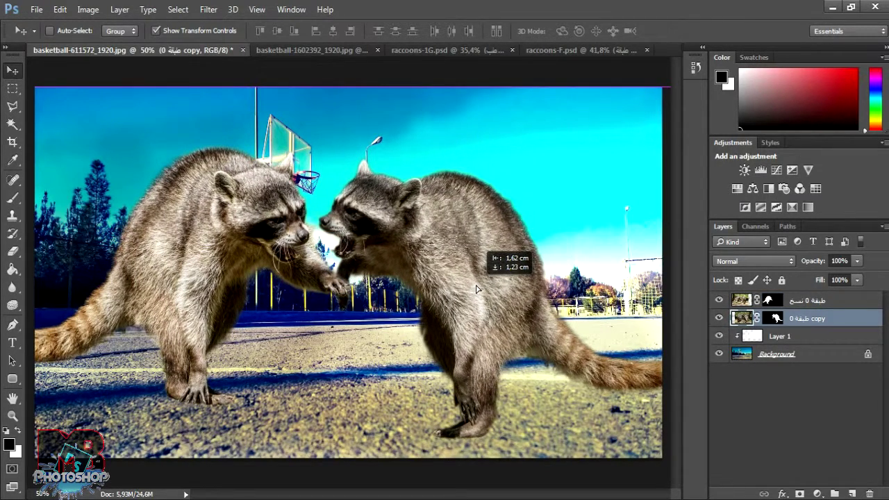
{"action": "key", "text": "alt+bracketright"}
{"action": "left_click_drag", "start_coordinate": [205, 361], "coordinate": [202, 358]}
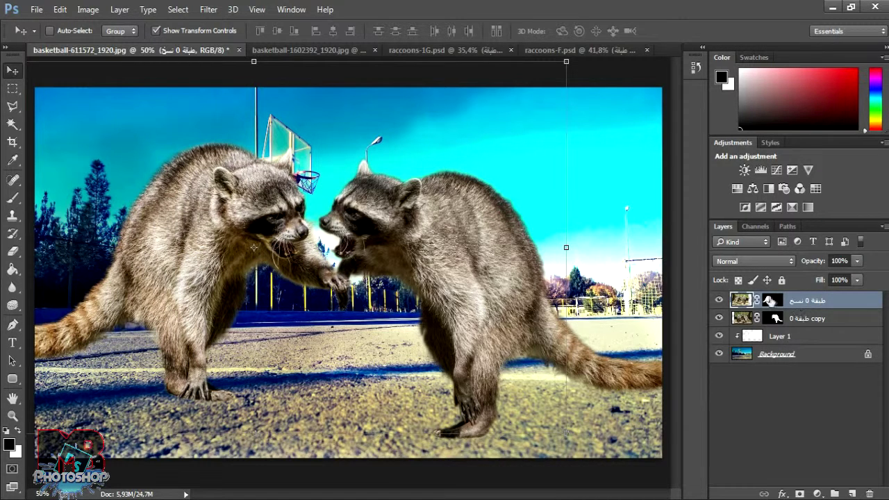
{"action": "left_click", "coordinate": [743, 318]}
{"action": "left_click", "coordinate": [854, 494]}
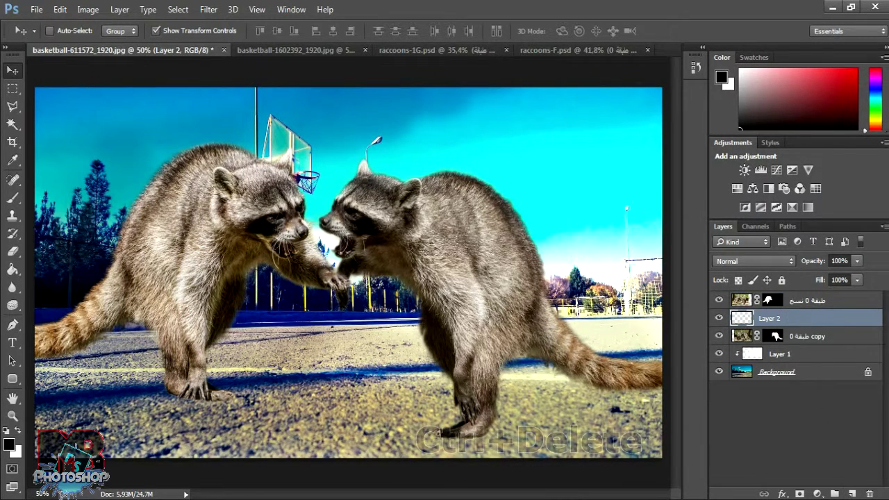
Step: Fill the new layer black, clip it to the right raccoon and set it to Overlay
{"action": "key", "text": "x"}
{"action": "key", "text": "ctrl+Delete"}
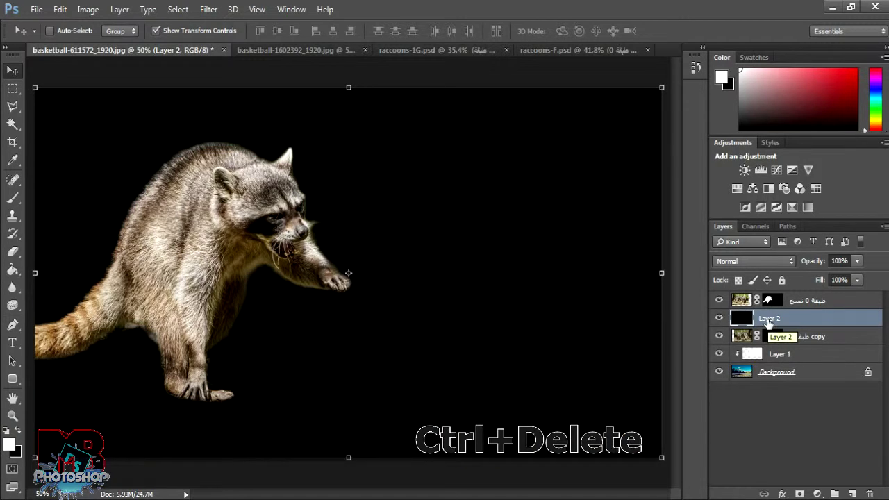
{"action": "left_click", "coordinate": [773, 328], "text": "alt"}
{"action": "left_click", "coordinate": [751, 261]}
{"action": "left_click", "coordinate": [729, 133]}
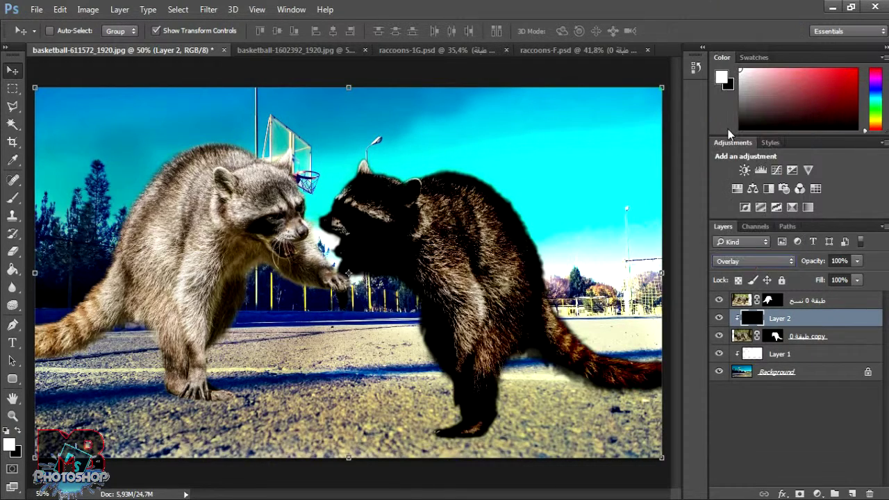
Step: Erase the shading off the right raccoon's body, head, tail and chest, then add a layer above the left raccoon
{"action": "left_click", "coordinate": [12, 251]}
{"action": "mouse_move", "coordinate": [439, 188]}
{"action": "left_mouse_down"}
{"action": "mouse_move", "coordinate": [362, 186]}
{"action": "mouse_move", "coordinate": [486, 229]}
{"action": "mouse_move", "coordinate": [625, 355]}
{"action": "mouse_move", "coordinate": [410, 202]}
{"action": "mouse_move", "coordinate": [417, 257]}
{"action": "mouse_move", "coordinate": [451, 361]}
{"action": "left_mouse_up"}
{"action": "mouse_move", "coordinate": [351, 274]}
{"action": "left_mouse_down"}
{"action": "mouse_move", "coordinate": [490, 257]}
{"action": "mouse_move", "coordinate": [473, 209]}
{"action": "mouse_move", "coordinate": [400, 191]}
{"action": "left_mouse_up"}
{"action": "mouse_move", "coordinate": [562, 327]}
{"action": "left_mouse_down"}
{"action": "mouse_move", "coordinate": [487, 347]}
{"action": "mouse_move", "coordinate": [410, 215]}
{"action": "left_mouse_up"}
{"action": "left_click", "coordinate": [719, 318]}
{"action": "left_click", "coordinate": [719, 317]}
{"action": "left_click", "coordinate": [719, 318]}
{"action": "left_click", "coordinate": [719, 318]}
{"action": "left_click", "coordinate": [781, 305]}
Step: Fill a new layer black, clip it to the left raccoon and set it to Overlay
{"action": "key", "text": "ctrl+shift+alt+n"}
{"action": "key", "text": "ctrl+BackSpace"}
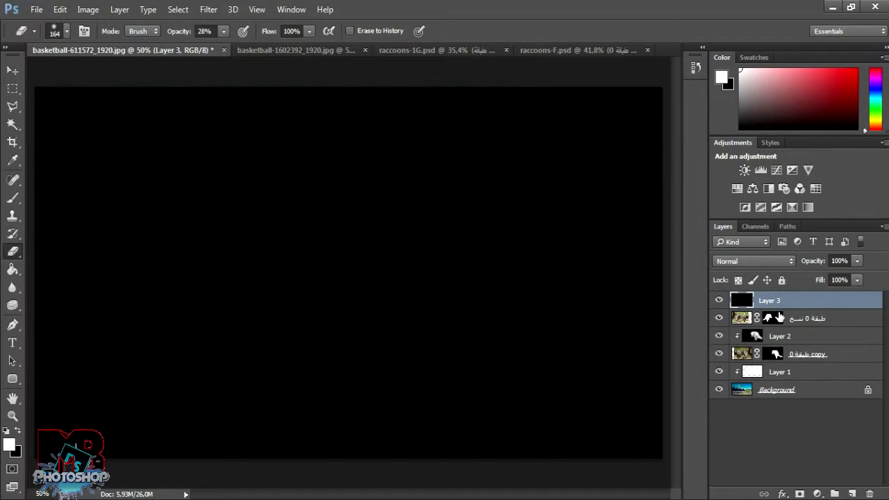
{"action": "left_click", "coordinate": [784, 309], "text": "alt"}
{"action": "left_click", "coordinate": [754, 261]}
{"action": "left_click", "coordinate": [724, 129]}
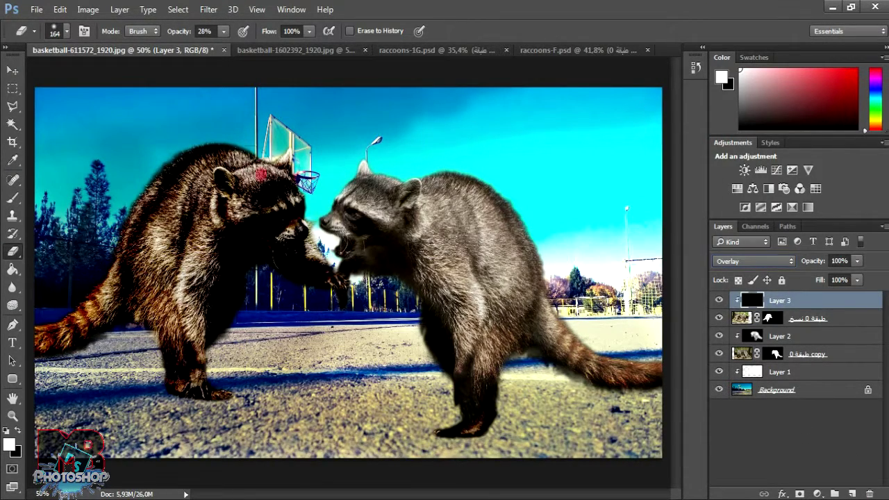
Step: Erase the shading off the left raccoon's tail, body and head, then add a shadow layer
{"action": "left_click_drag", "start_coordinate": [266, 184], "coordinate": [55, 340]}
{"action": "mouse_move", "coordinate": [139, 264]}
{"action": "left_mouse_down"}
{"action": "mouse_move", "coordinate": [285, 229]}
{"action": "mouse_move", "coordinate": [295, 202]}
{"action": "mouse_move", "coordinate": [243, 160]}
{"action": "mouse_move", "coordinate": [334, 264]}
{"action": "mouse_move", "coordinate": [306, 226]}
{"action": "mouse_move", "coordinate": [202, 278]}
{"action": "mouse_move", "coordinate": [84, 319]}
{"action": "mouse_move", "coordinate": [250, 188]}
{"action": "left_mouse_up"}
{"action": "left_click", "coordinate": [719, 300]}
{"action": "left_click", "coordinate": [719, 300]}
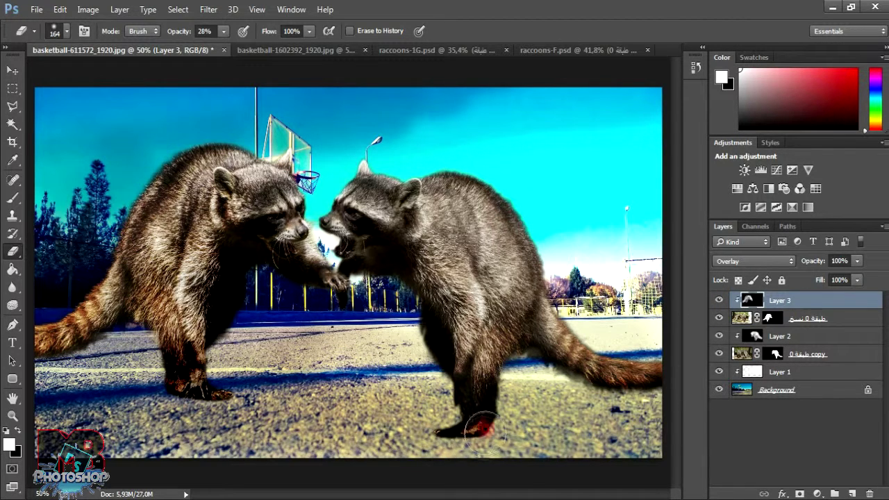
{"action": "left_click", "coordinate": [757, 336]}
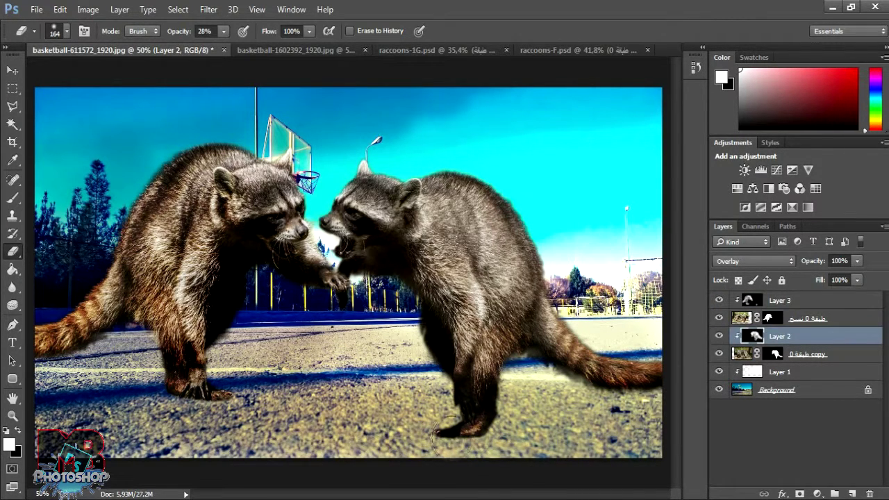
{"action": "key", "text": "c"}
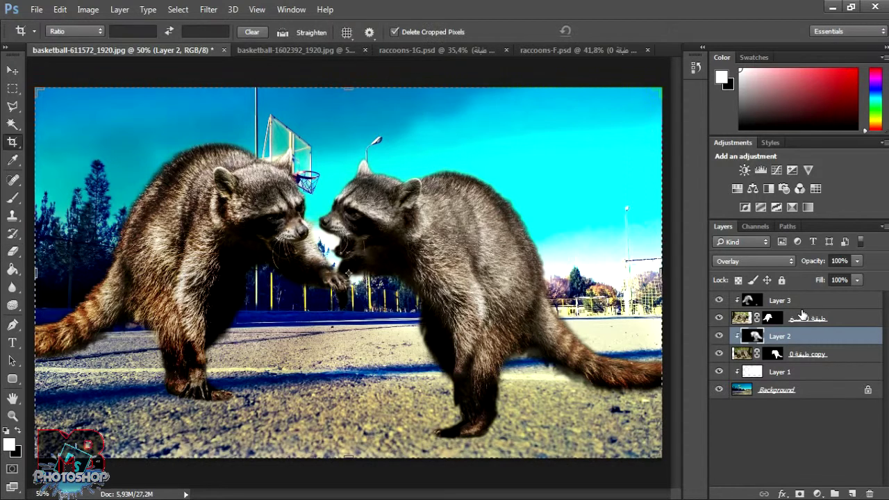
{"action": "left_click", "coordinate": [785, 372]}
Step: Paint a dark spot on the road and squash it flat under the right raccoon's feet
{"action": "key", "text": "ctrl+shift+alt+n"}
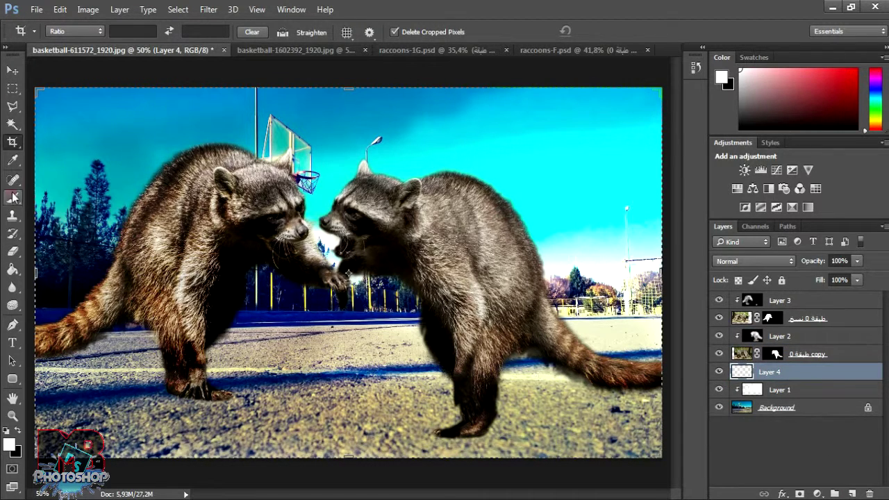
{"action": "left_click", "coordinate": [13, 198]}
{"action": "left_click", "coordinate": [211, 410]}
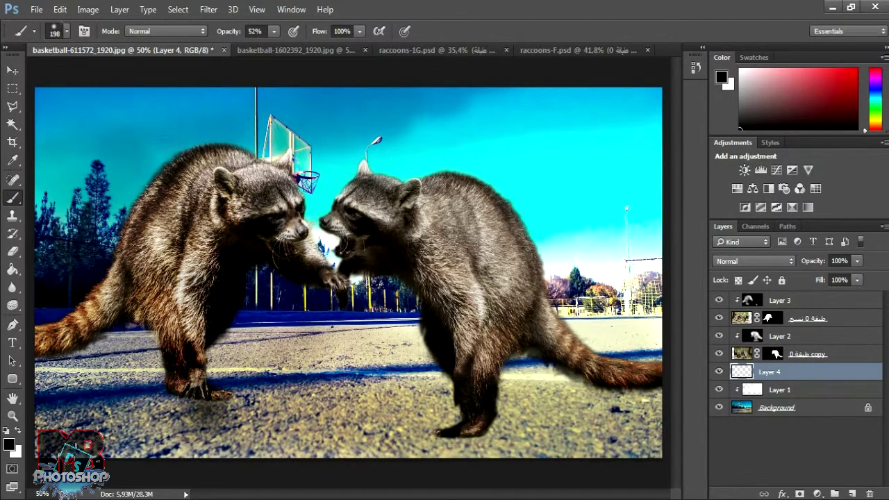
{"action": "left_click", "coordinate": [339, 417]}
{"action": "left_click", "coordinate": [12, 71]}
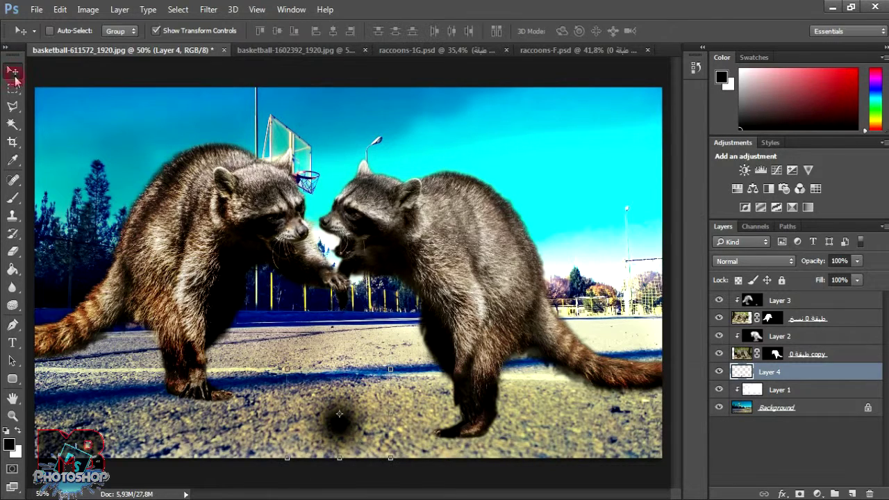
{"action": "left_click_drag", "start_coordinate": [339, 368], "coordinate": [339, 430]}
{"action": "mouse_move", "coordinate": [390, 444]}
{"action": "left_mouse_down"}
{"action": "mouse_move", "coordinate": [472, 445]}
{"action": "mouse_move", "coordinate": [490, 435]}
{"action": "mouse_move", "coordinate": [457, 435]}
{"action": "mouse_move", "coordinate": [459, 417]}
{"action": "left_mouse_up"}
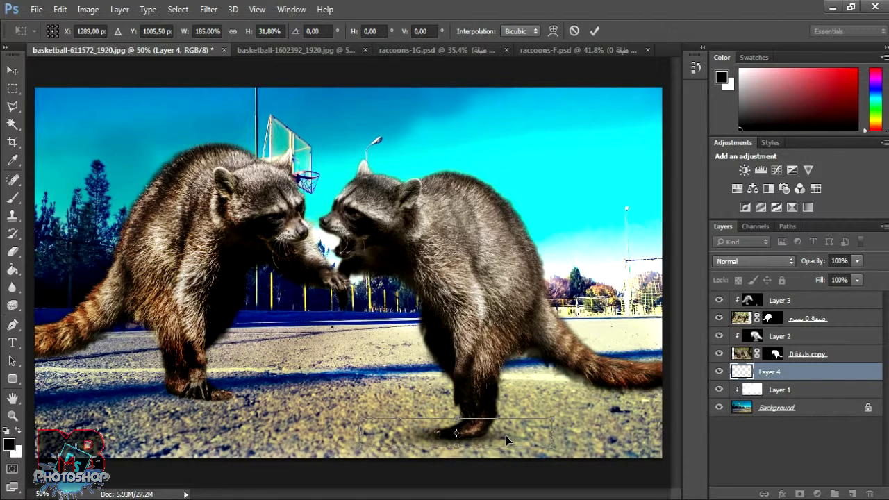
{"action": "left_click_drag", "start_coordinate": [506, 441], "coordinate": [496, 432]}
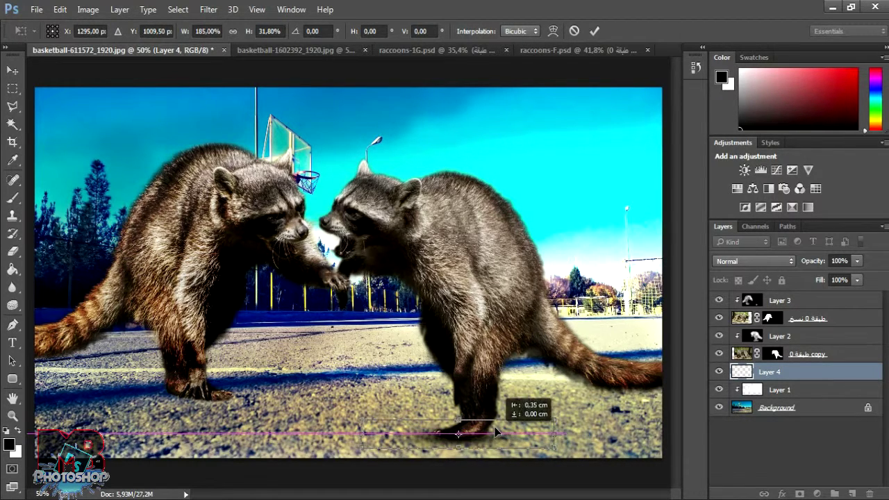
{"action": "left_click_drag", "start_coordinate": [495, 432], "coordinate": [488, 436]}
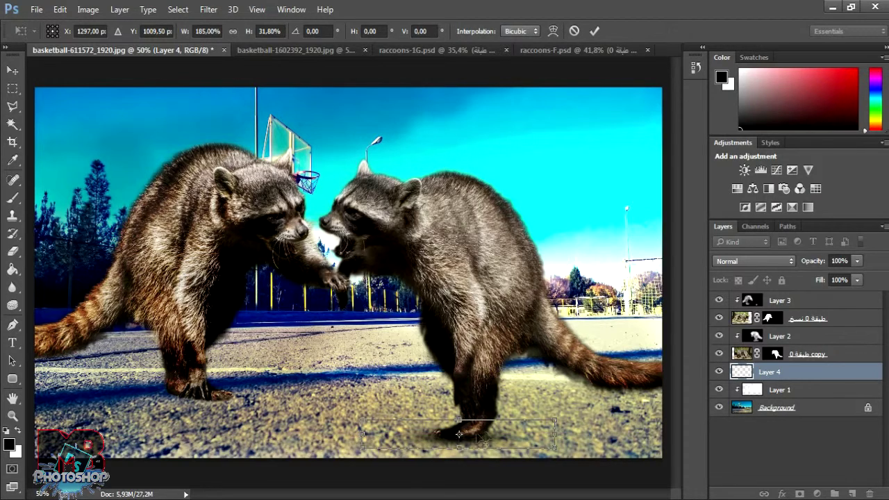
{"action": "key", "text": "Return"}
Step: Copy and widen the shadow under the left raccoon, then replace Layer 4 with a new layer
{"action": "mouse_move", "coordinate": [414, 435]}
{"action": "left_mouse_down"}
{"action": "mouse_move", "coordinate": [161, 394]}
{"action": "mouse_move", "coordinate": [77, 398]}
{"action": "left_mouse_up"}
{"action": "left_click_drag", "start_coordinate": [303, 397], "coordinate": [318, 398]}
{"action": "left_click", "coordinate": [595, 30]}
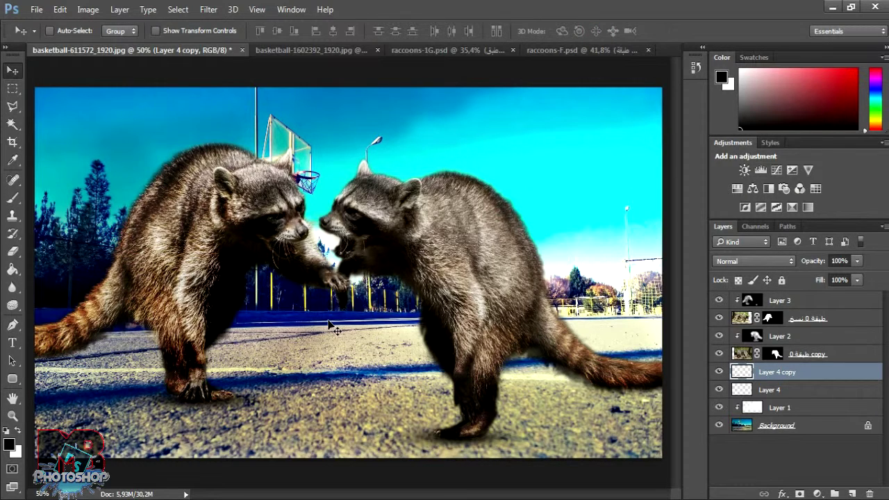
{"action": "key", "text": "c"}
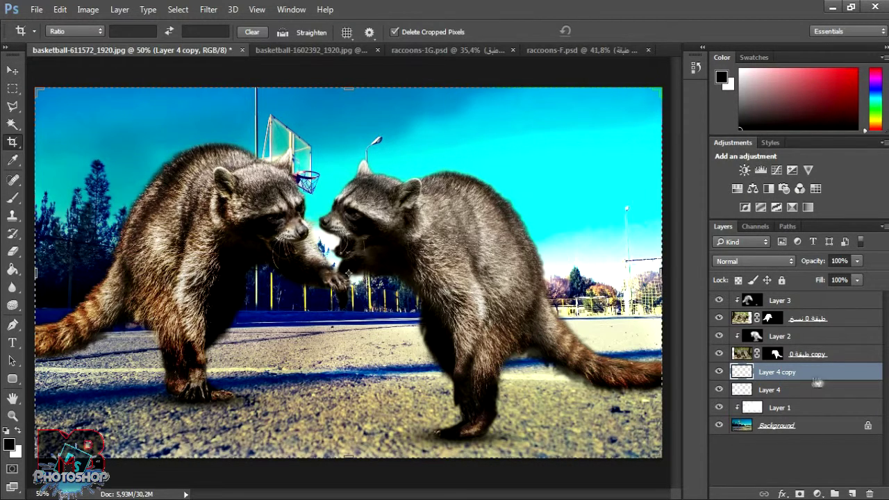
{"action": "left_click_drag", "start_coordinate": [833, 394], "coordinate": [870, 494]}
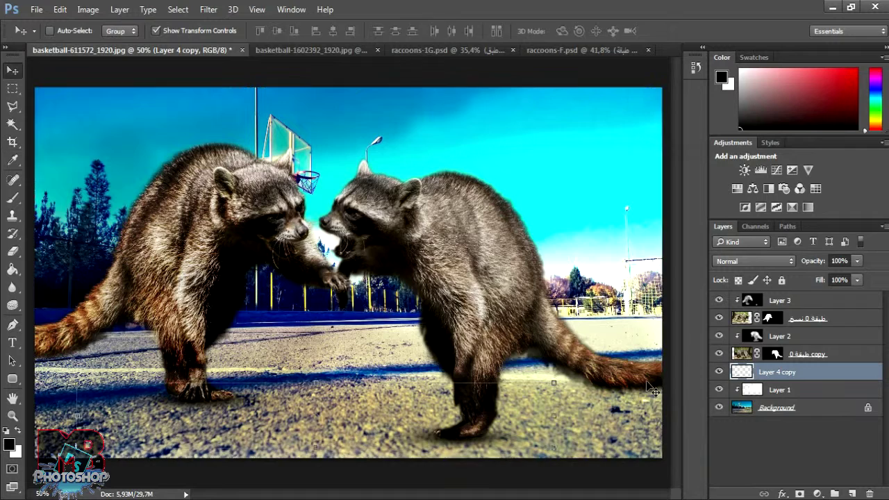
{"action": "left_click", "coordinate": [852, 494]}
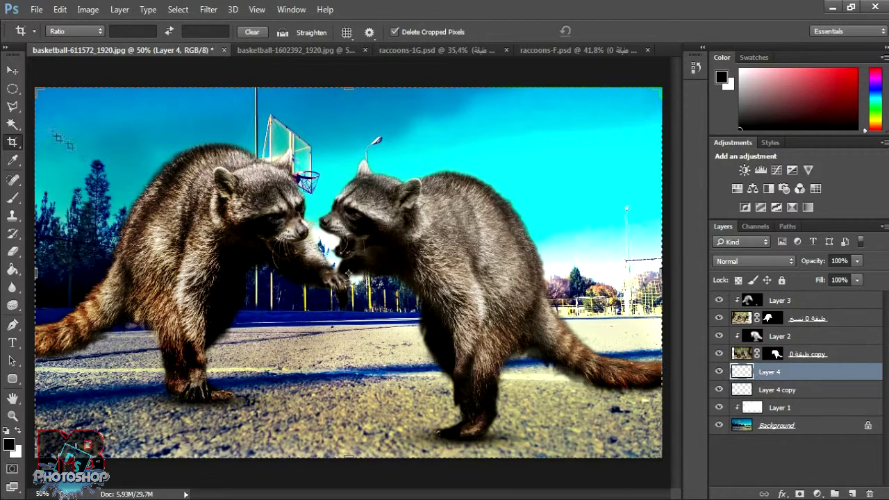
Step: Paint a black elliptical shadow on the road and flatten and narrow it
{"action": "key", "text": "m"}
{"action": "left_click_drag", "start_coordinate": [169, 425], "coordinate": [455, 364]}
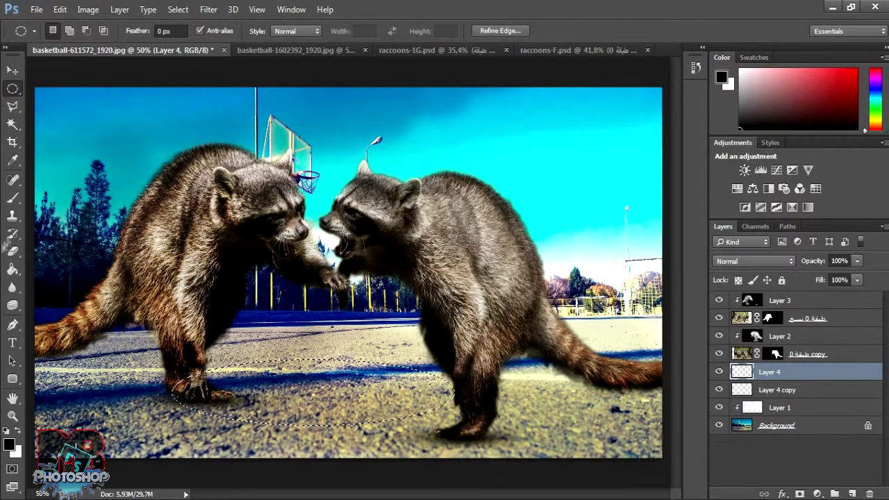
{"action": "left_click", "coordinate": [12, 198]}
{"action": "left_click_drag", "start_coordinate": [188, 389], "coordinate": [215, 388]}
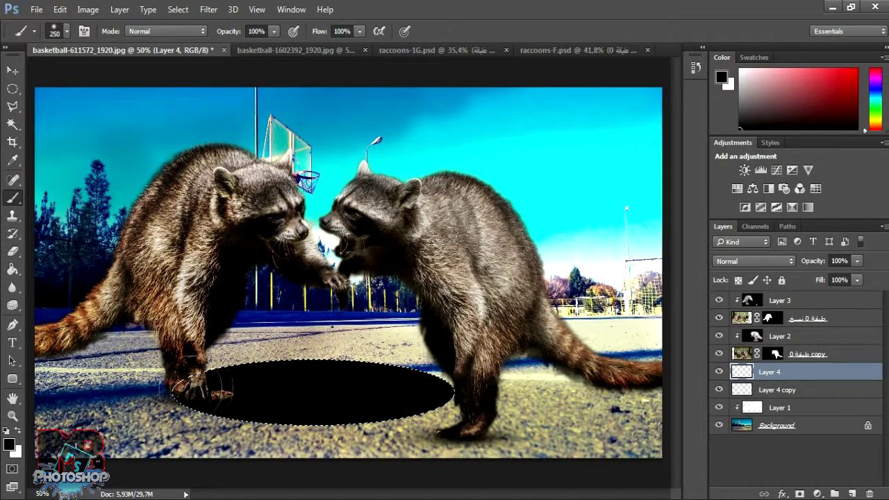
{"action": "left_click", "coordinate": [12, 70]}
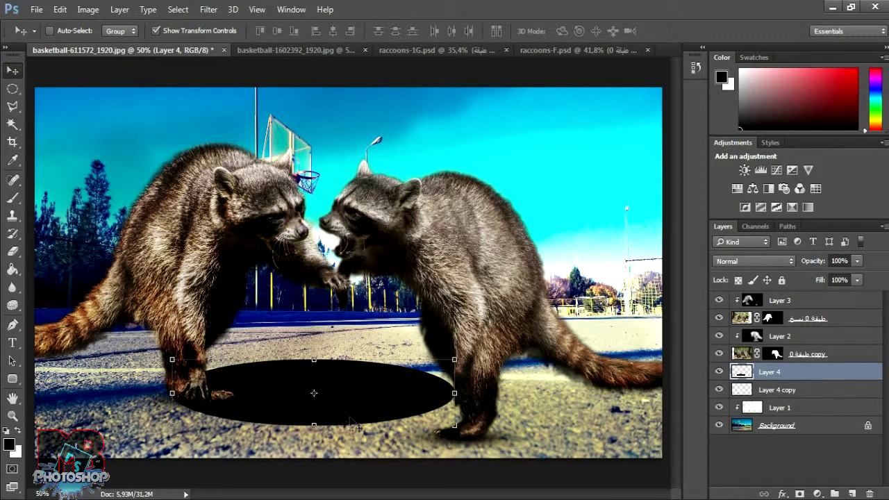
{"action": "left_click_drag", "start_coordinate": [352, 422], "coordinate": [338, 421]}
{"action": "left_click_drag", "start_coordinate": [301, 358], "coordinate": [300, 383]}
{"action": "mouse_move", "coordinate": [300, 421]}
{"action": "left_mouse_down"}
{"action": "mouse_move", "coordinate": [304, 428]}
{"action": "mouse_move", "coordinate": [336, 403]}
{"action": "left_mouse_up"}
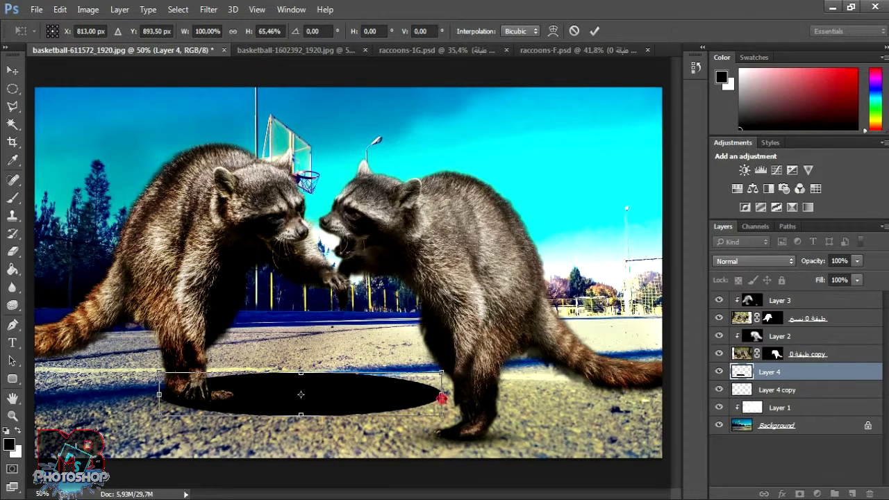
{"action": "left_click_drag", "start_coordinate": [442, 399], "coordinate": [402, 395]}
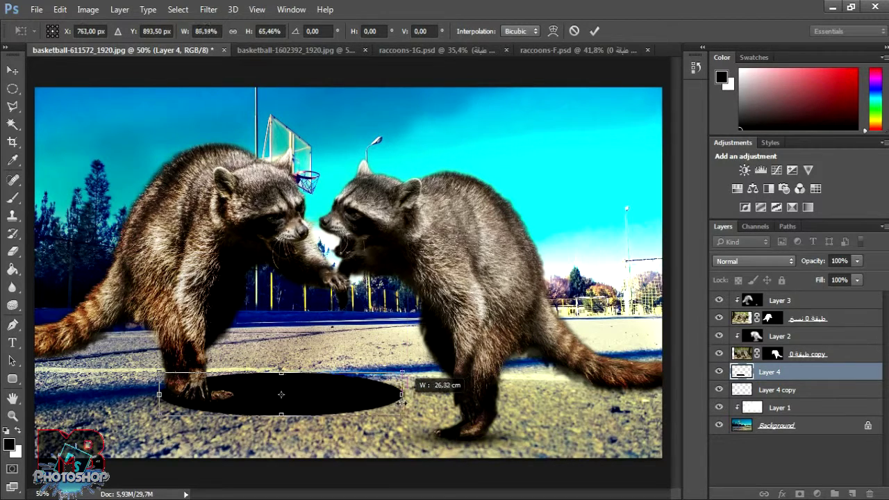
{"action": "left_click", "coordinate": [599, 31]}
Step: Blur the shadow 30 px with Gaussian Blur, set it to 80% opacity, and duplicate it rightward
{"action": "left_click", "coordinate": [209, 9]}
{"action": "left_click", "coordinate": [367, 195]}
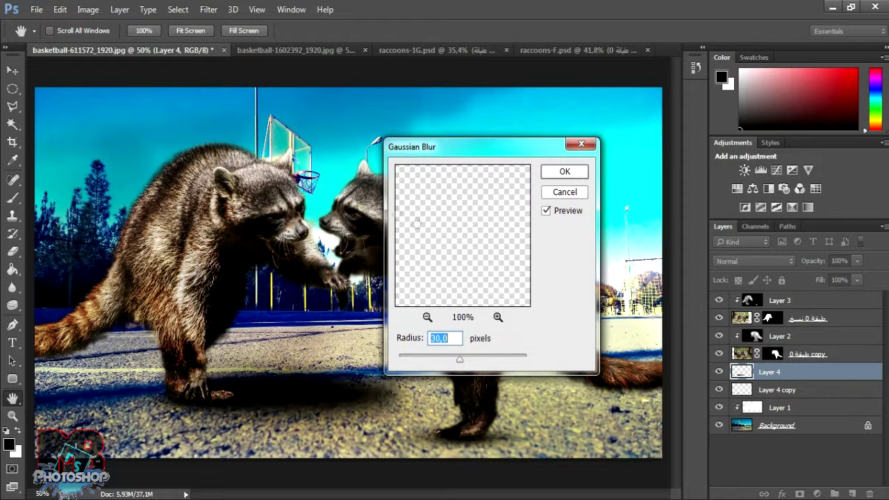
{"action": "left_click", "coordinate": [565, 174]}
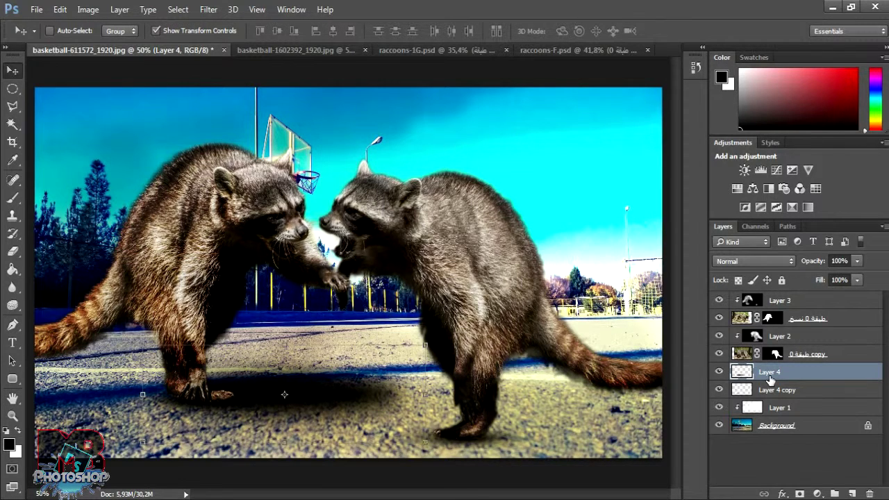
{"action": "left_click", "coordinate": [857, 261]}
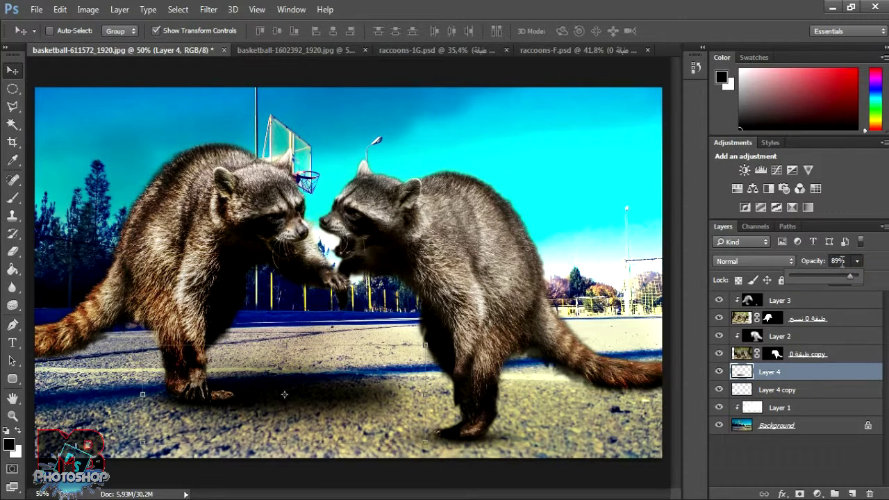
{"action": "left_click_drag", "start_coordinate": [814, 261], "coordinate": [820, 262]}
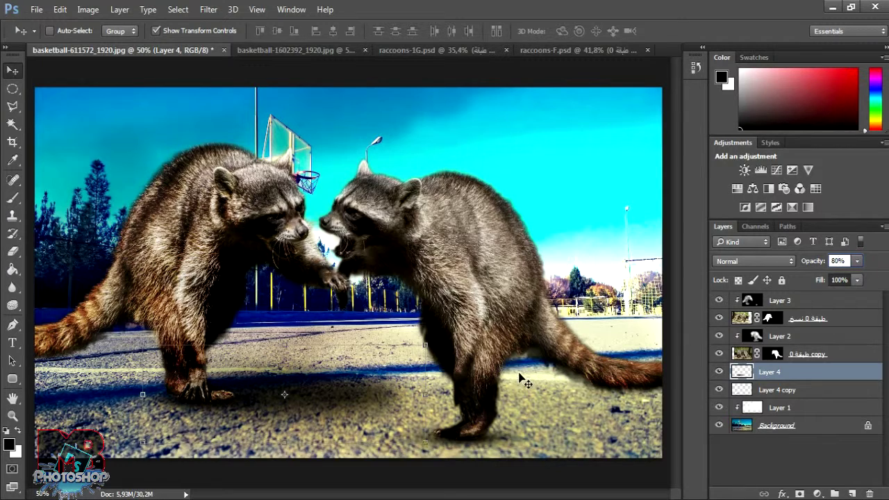
{"action": "mouse_move", "coordinate": [337, 393]}
{"action": "left_mouse_down"}
{"action": "mouse_move", "coordinate": [530, 431]}
{"action": "mouse_move", "coordinate": [558, 424]}
{"action": "left_mouse_up"}
Step: Widen the copied shadow, position it under the right raccoon's feet, and zoom in on its paw
{"action": "key", "text": "ctrl+t"}
{"action": "left_click_drag", "start_coordinate": [368, 423], "coordinate": [342, 424]}
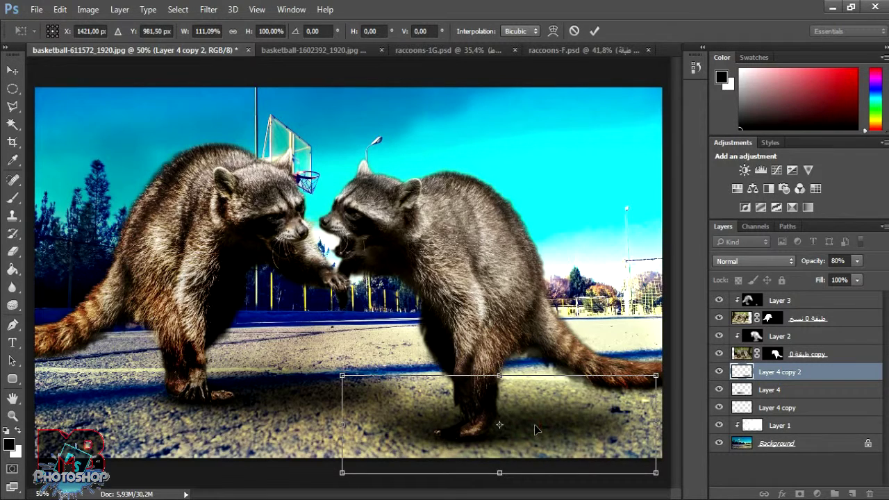
{"action": "left_click_drag", "start_coordinate": [533, 430], "coordinate": [585, 434]}
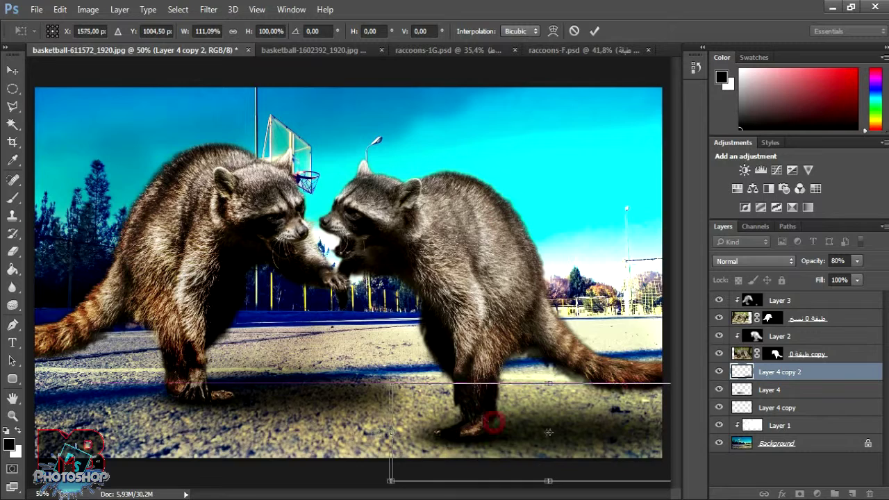
{"action": "left_click_drag", "start_coordinate": [494, 422], "coordinate": [441, 422]}
{"action": "left_click", "coordinate": [595, 31]}
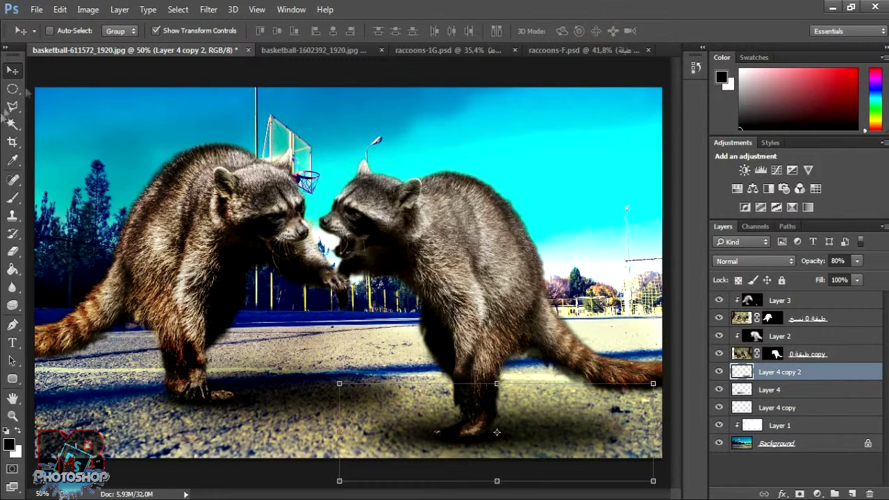
{"action": "key", "text": "z"}
{"action": "left_click_drag", "start_coordinate": [332, 240], "coordinate": [255, 332]}
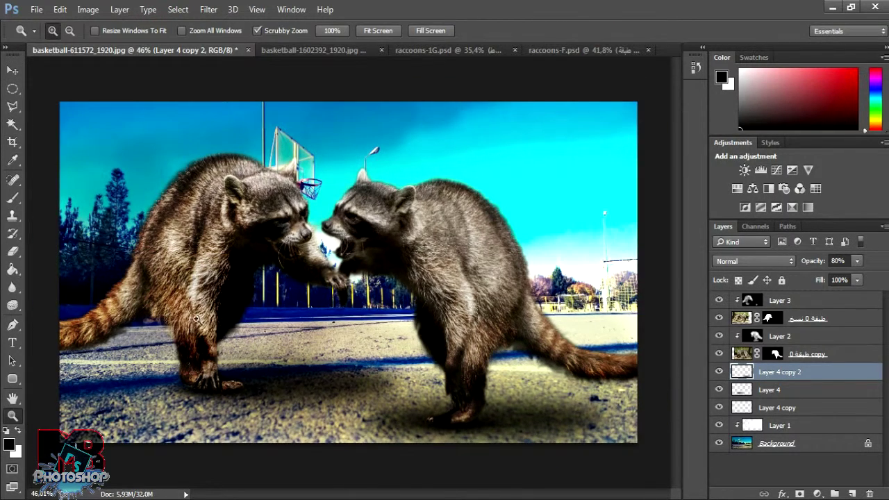
{"action": "mouse_move", "coordinate": [469, 426]}
{"action": "left_mouse_down"}
{"action": "mouse_move", "coordinate": [562, 411]}
{"action": "mouse_move", "coordinate": [439, 377]}
{"action": "mouse_move", "coordinate": [456, 390]}
{"action": "left_mouse_up"}
Step: Target the right raccoon's layer mask and ready the eraser with swapped colours for its paw edges
{"action": "left_click", "coordinate": [773, 354]}
{"action": "left_click", "coordinate": [785, 372]}
{"action": "key", "text": "e"}
{"action": "key", "text": "x"}
{"action": "left_click", "coordinate": [776, 355]}
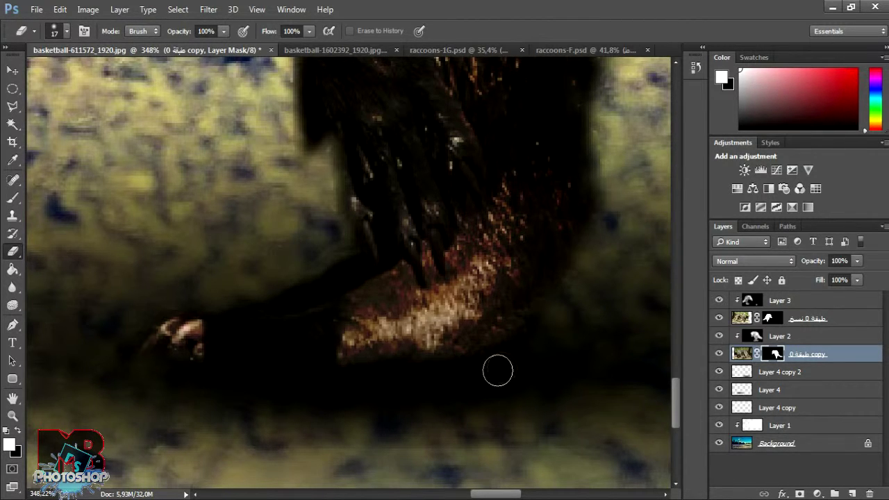
Step: On the other raccoon's mask, hide stray fur along the paw's lower edge
{"action": "key", "text": "z"}
{"action": "left_click_drag", "start_coordinate": [410, 413], "coordinate": [304, 414]}
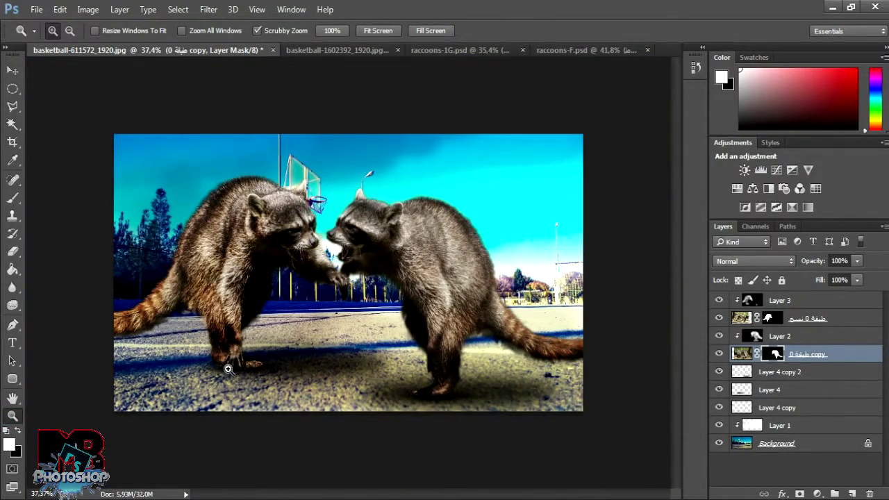
{"action": "left_click_drag", "start_coordinate": [229, 369], "coordinate": [528, 344]}
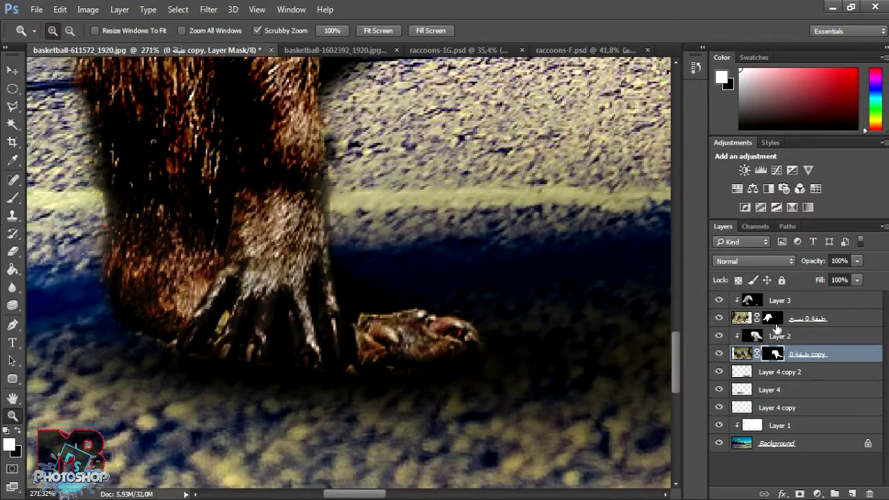
{"action": "left_click", "coordinate": [772, 318]}
{"action": "left_click_drag", "start_coordinate": [243, 378], "coordinate": [261, 380]}
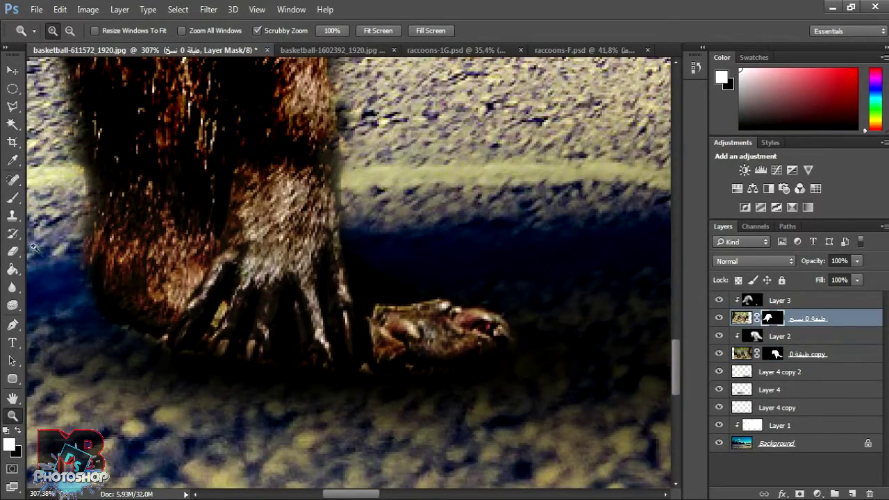
{"action": "left_click", "coordinate": [21, 252]}
{"action": "mouse_move", "coordinate": [104, 321]}
{"action": "left_mouse_down"}
{"action": "mouse_move", "coordinate": [204, 369]}
{"action": "mouse_move", "coordinate": [422, 384]}
{"action": "mouse_move", "coordinate": [493, 371]}
{"action": "mouse_move", "coordinate": [506, 361]}
{"action": "mouse_move", "coordinate": [490, 328]}
{"action": "mouse_move", "coordinate": [494, 298]}
{"action": "mouse_move", "coordinate": [452, 284]}
{"action": "left_mouse_up"}
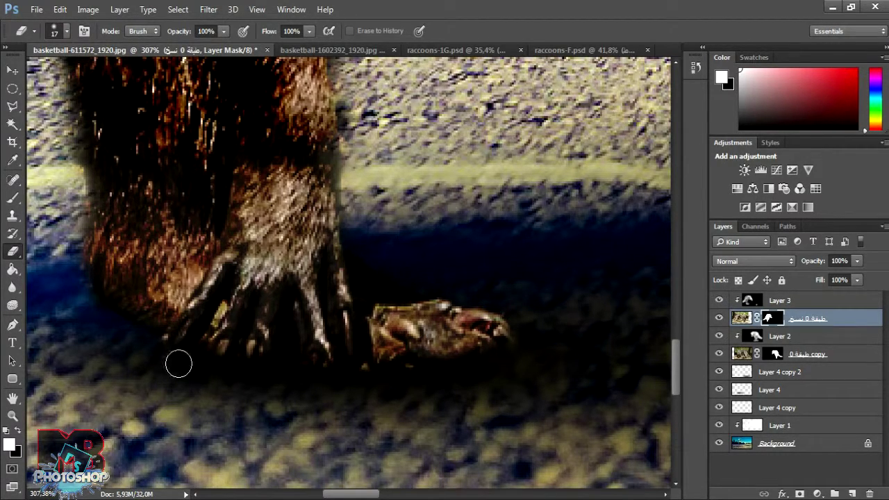
{"action": "key", "text": "z"}
{"action": "left_click_drag", "start_coordinate": [452, 413], "coordinate": [354, 421]}
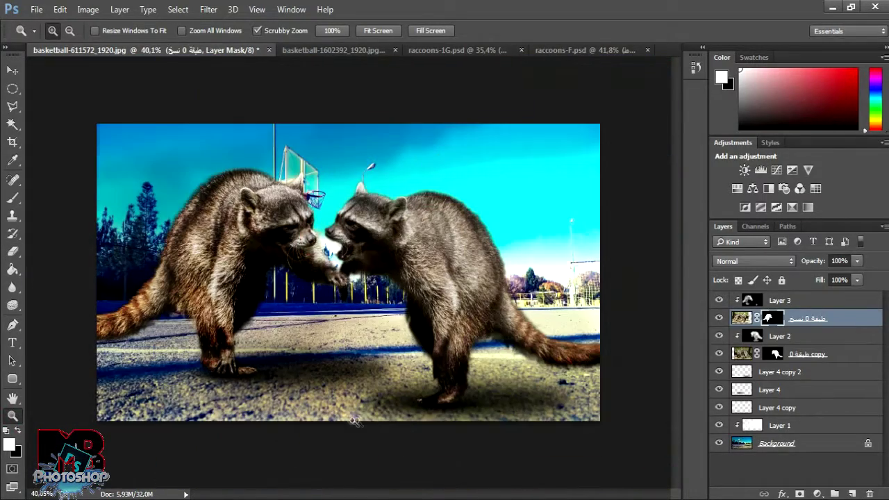
Step: Apply an 11 px Tilt-Shift blur to the Background, with the sharp band at the raccoons' feet
{"action": "key", "text": "c"}
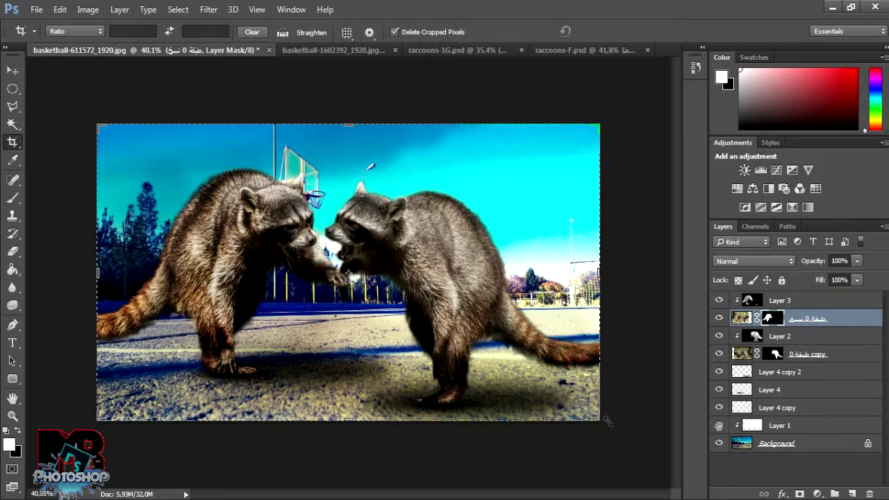
{"action": "left_click", "coordinate": [810, 445]}
{"action": "left_click", "coordinate": [208, 9]}
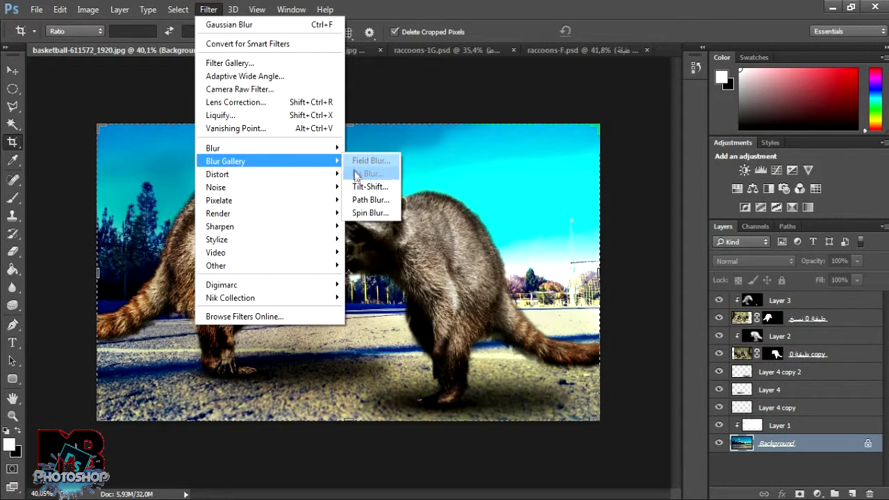
{"action": "left_click", "coordinate": [366, 185]}
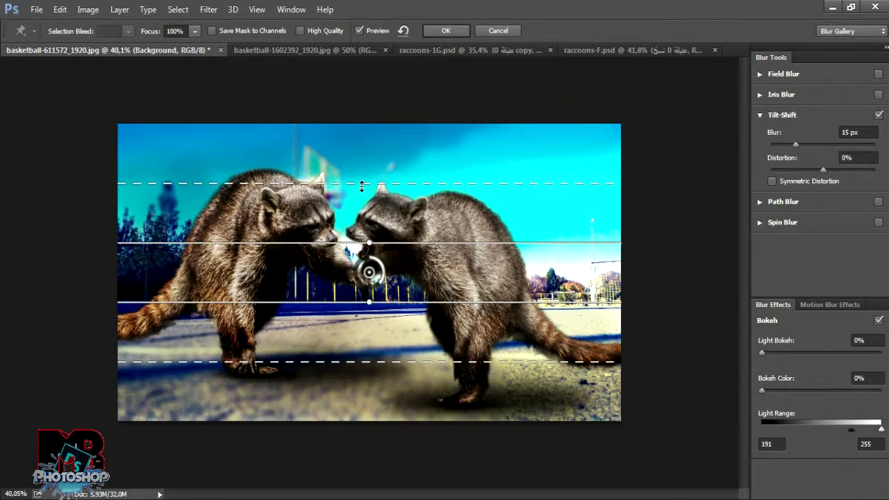
{"action": "left_click_drag", "start_coordinate": [369, 274], "coordinate": [374, 348]}
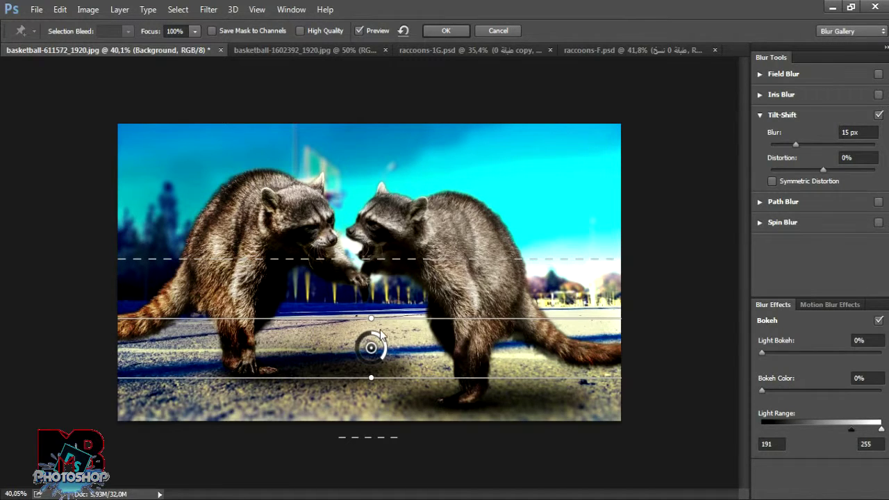
{"action": "left_click_drag", "start_coordinate": [419, 319], "coordinate": [419, 314]}
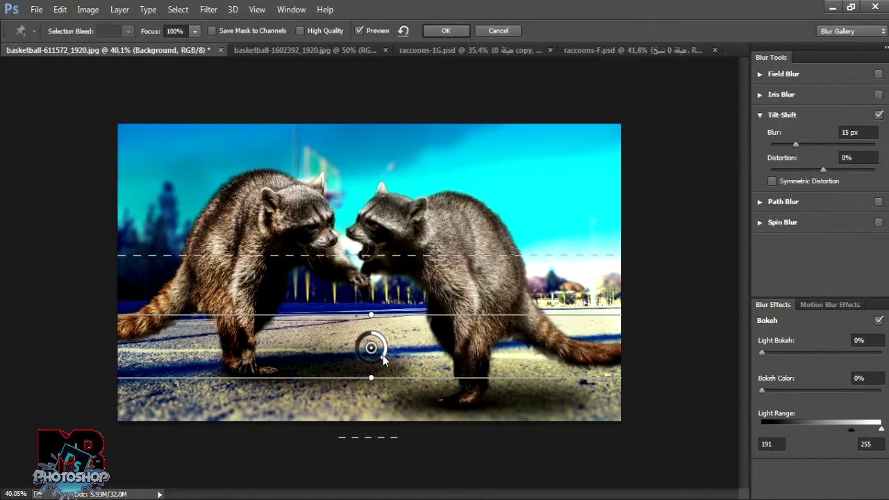
{"action": "left_click_drag", "start_coordinate": [383, 356], "coordinate": [384, 357]}
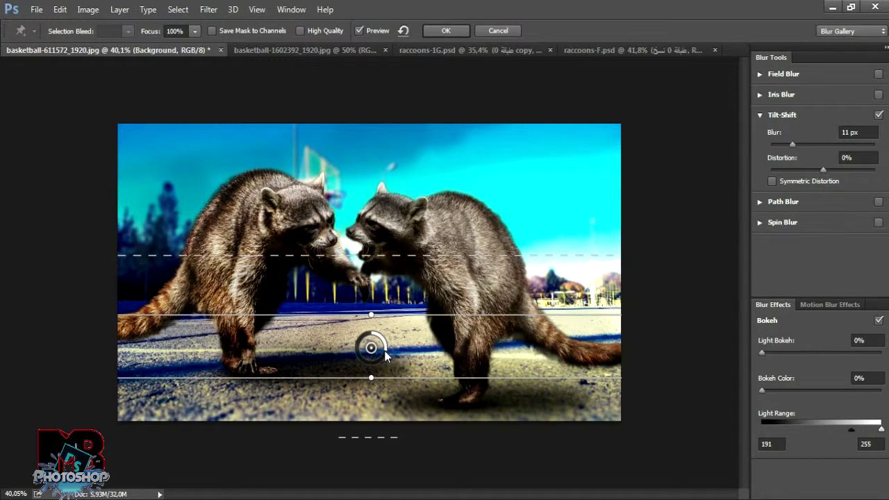
{"action": "left_click", "coordinate": [450, 31]}
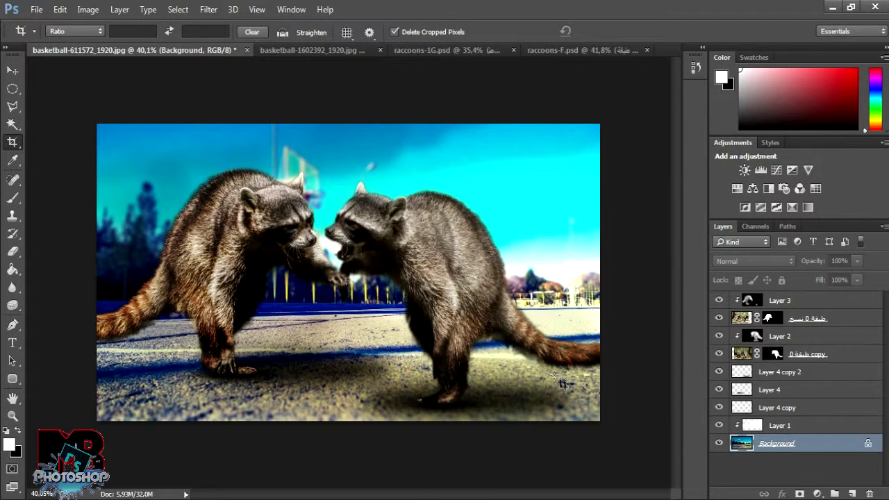
Step: Open the basketball image and crop it to a square around the ball
{"action": "left_click", "coordinate": [828, 301]}
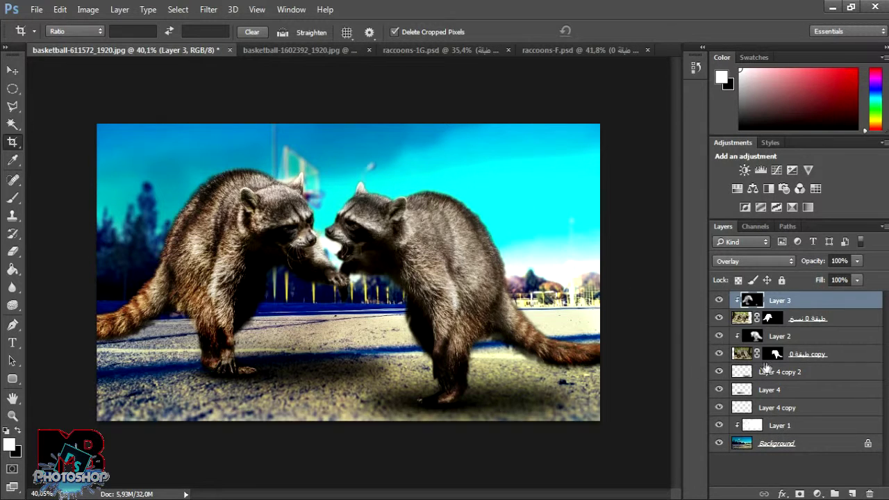
{"action": "left_click", "coordinate": [767, 370]}
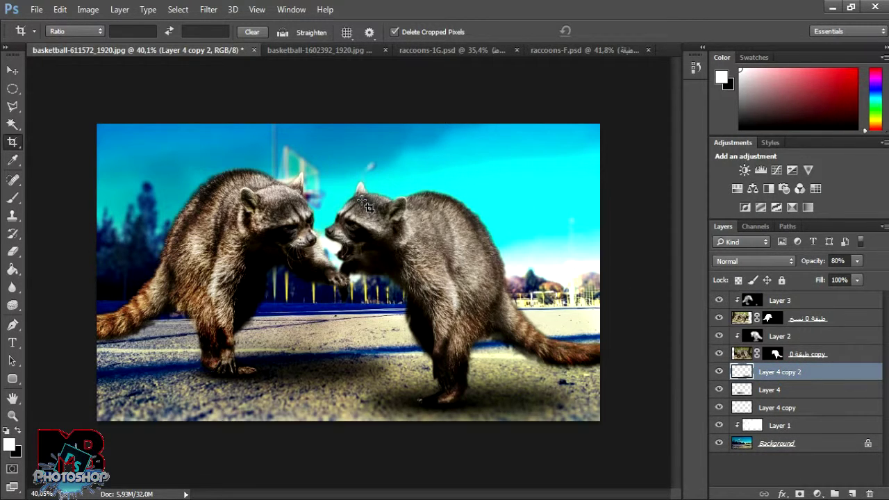
{"action": "left_click", "coordinate": [412, 326]}
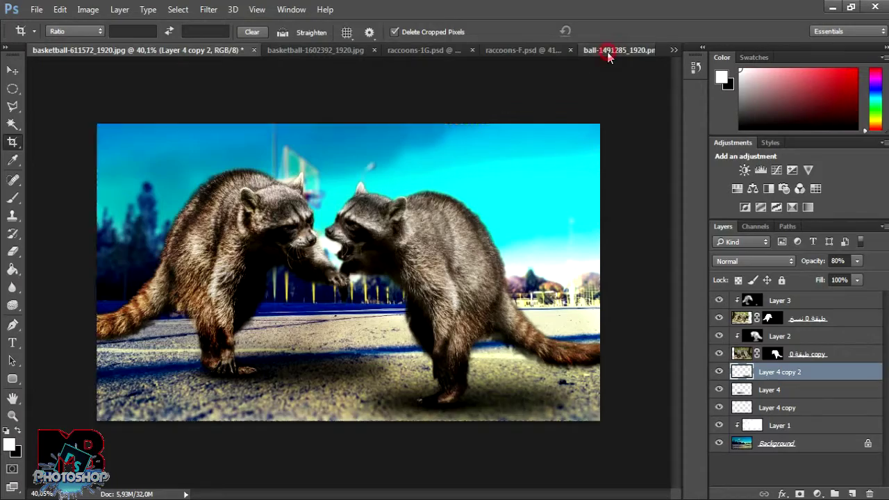
{"action": "left_click", "coordinate": [611, 50]}
{"action": "left_click_drag", "start_coordinate": [659, 276], "coordinate": [498, 305]}
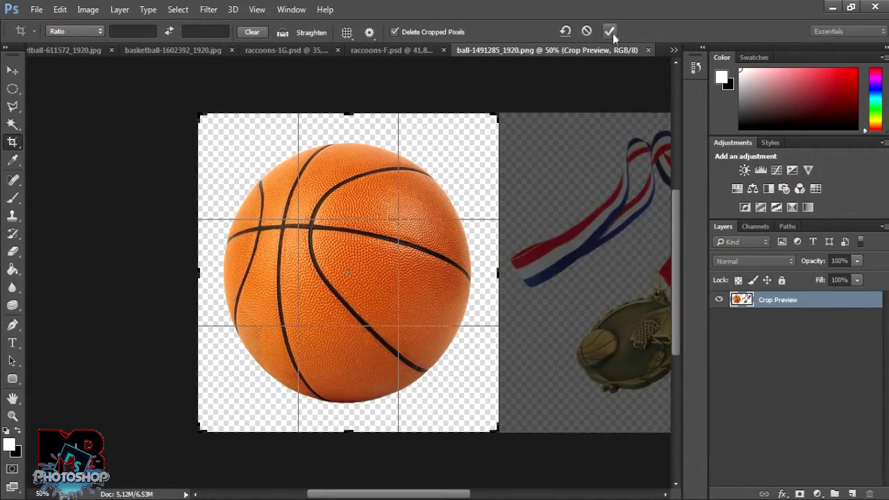
{"action": "left_click", "coordinate": [610, 32]}
Step: Move the cropped basketball into the raccoon composite as Layer 5, above Layer 2, with transform controls shown
{"action": "left_click", "coordinate": [13, 71]}
{"action": "left_click_drag", "start_coordinate": [298, 234], "coordinate": [328, 300]}
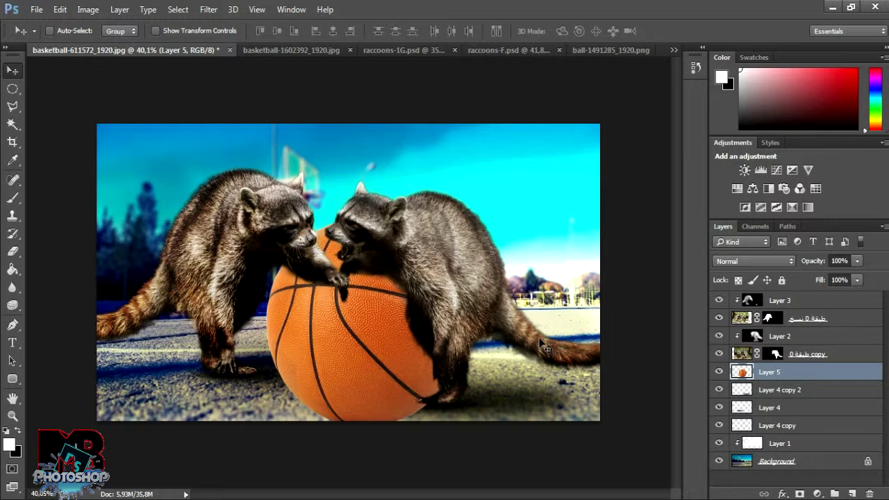
{"action": "left_click_drag", "start_coordinate": [802, 380], "coordinate": [796, 337]}
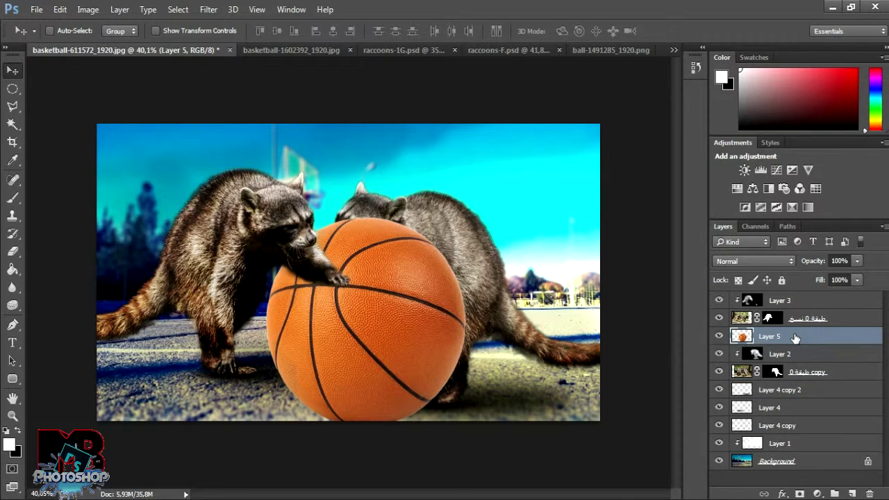
{"action": "left_click", "coordinate": [155, 31]}
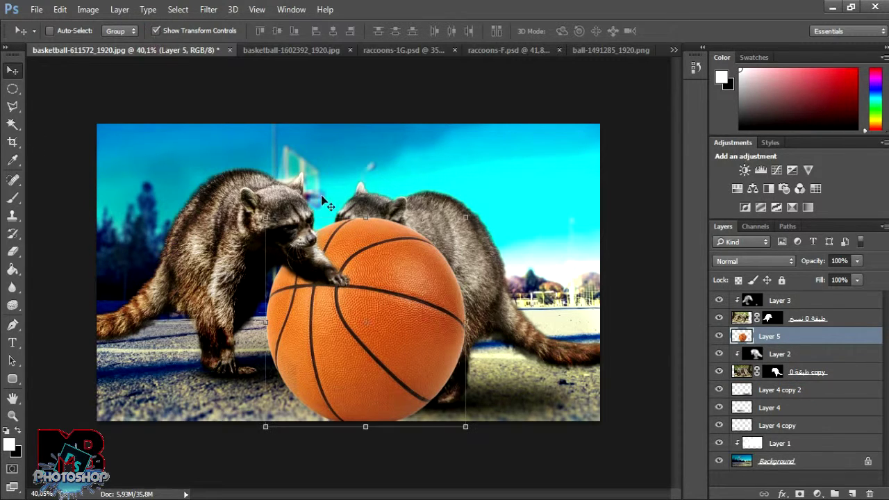
Step: Scale Layer 5's basketball to about 26%, tilted 14.71°, and set it beneath the left raccoon's paw
{"action": "mouse_move", "coordinate": [466, 426]}
{"action": "left_mouse_down"}
{"action": "mouse_move", "coordinate": [396, 342]}
{"action": "mouse_move", "coordinate": [356, 325]}
{"action": "mouse_move", "coordinate": [358, 317]}
{"action": "left_mouse_up"}
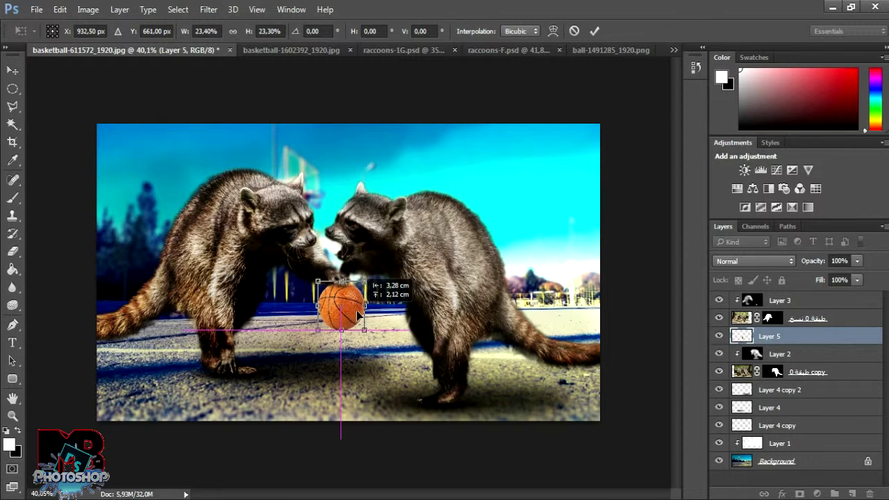
{"action": "left_click_drag", "start_coordinate": [358, 316], "coordinate": [368, 349]}
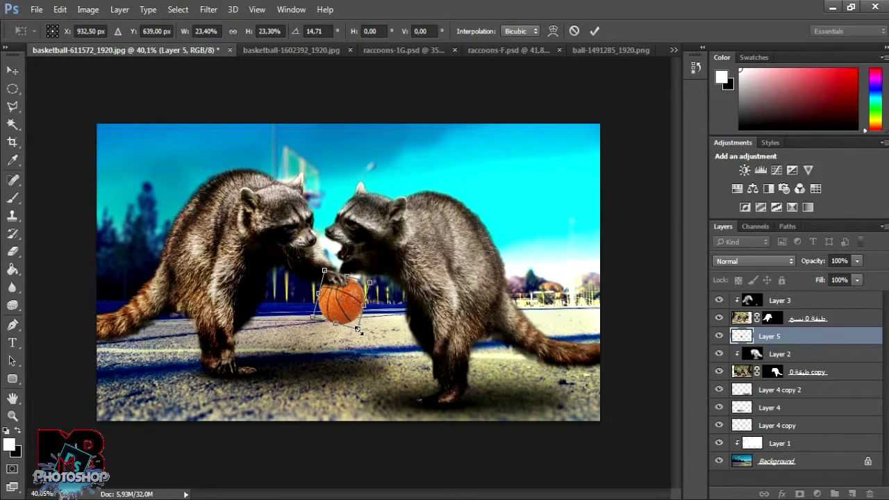
{"action": "left_click_drag", "start_coordinate": [359, 332], "coordinate": [360, 333]}
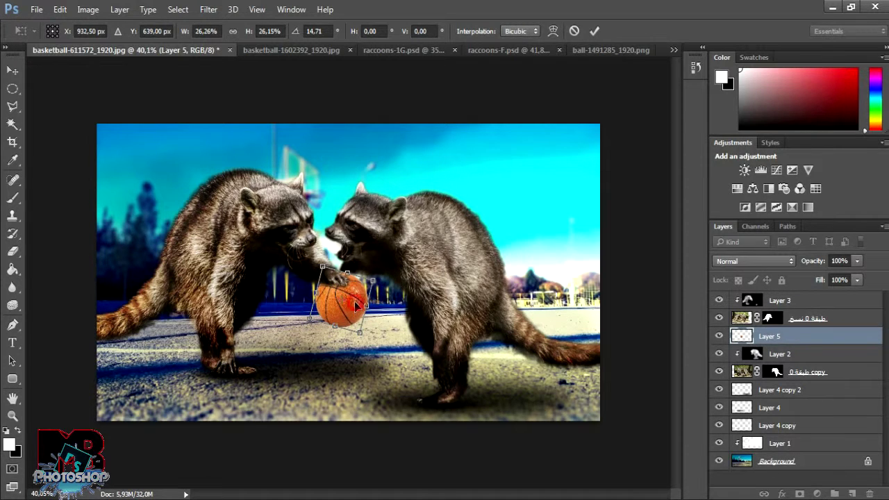
{"action": "left_click_drag", "start_coordinate": [354, 304], "coordinate": [354, 310]}
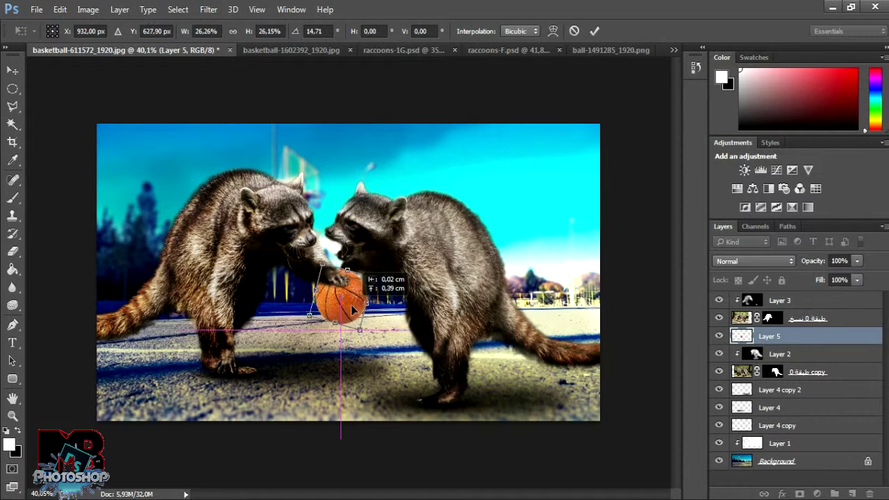
{"action": "left_click", "coordinate": [595, 30]}
{"action": "left_click", "coordinate": [13, 415]}
{"action": "mouse_move", "coordinate": [375, 306]}
{"action": "left_mouse_down"}
{"action": "mouse_move", "coordinate": [436, 313]}
{"action": "mouse_move", "coordinate": [381, 325]}
{"action": "left_mouse_up"}
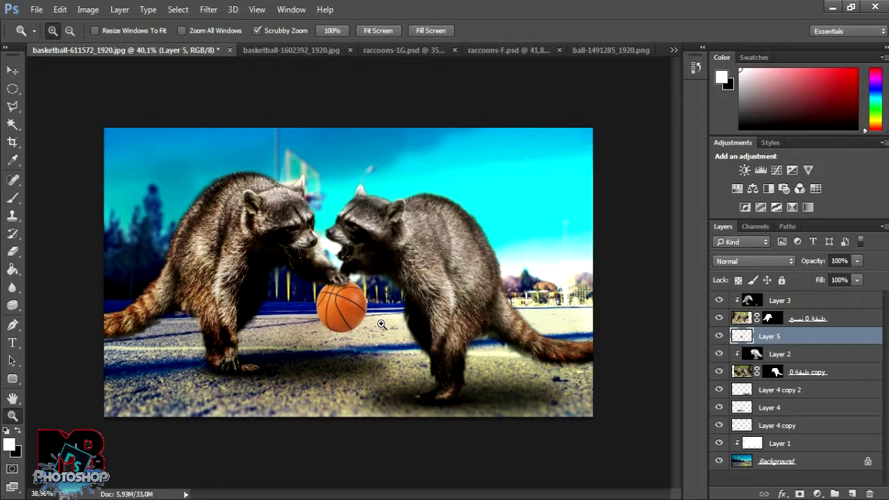
{"action": "left_click_drag", "start_coordinate": [382, 324], "coordinate": [377, 324]}
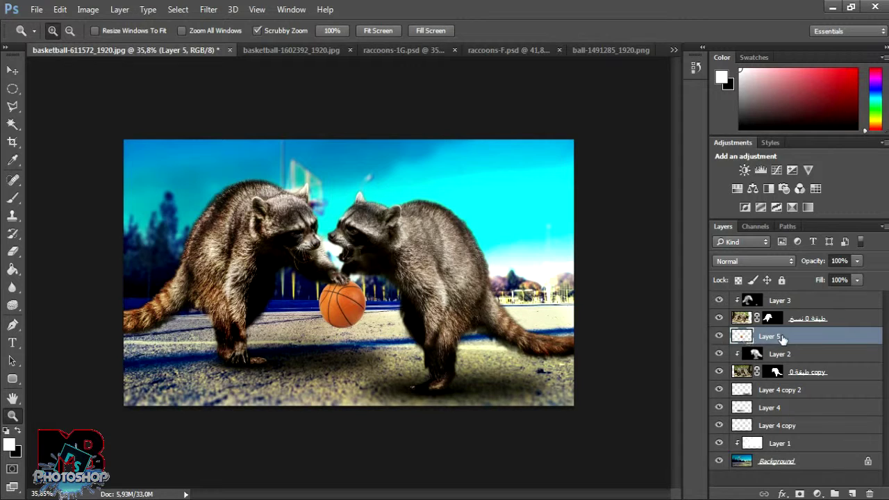
Step: Add a Curves adjustment clipped to Layer 5, pulling the curve down and the black point right
{"action": "left_click", "coordinate": [817, 494]}
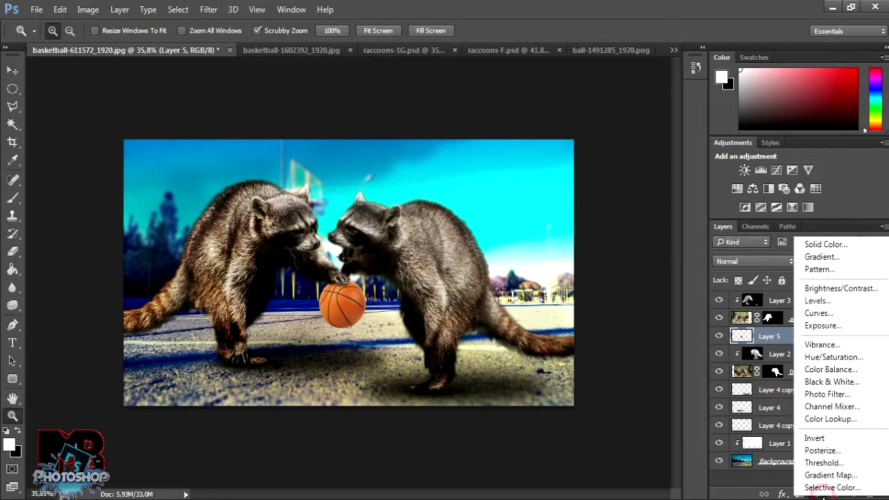
{"action": "left_click", "coordinate": [818, 313]}
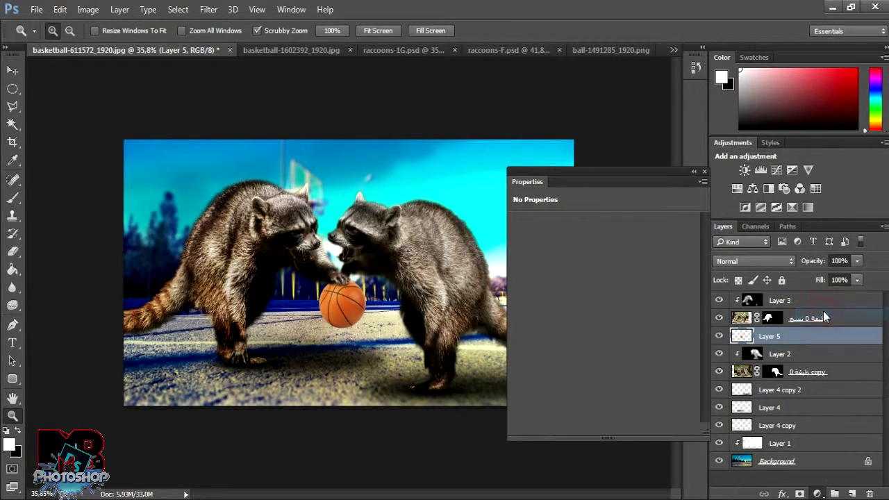
{"action": "left_click", "coordinate": [609, 429]}
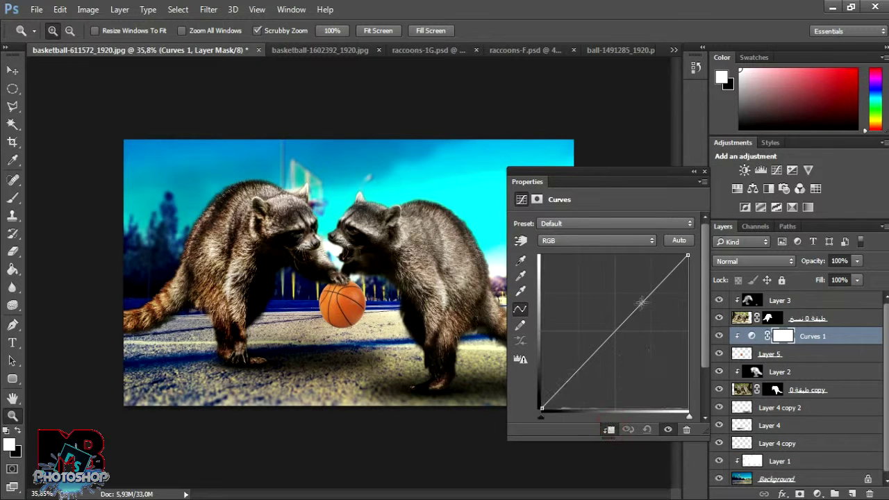
{"action": "left_click_drag", "start_coordinate": [651, 292], "coordinate": [658, 302]}
{"action": "left_click_drag", "start_coordinate": [541, 410], "coordinate": [561, 412]}
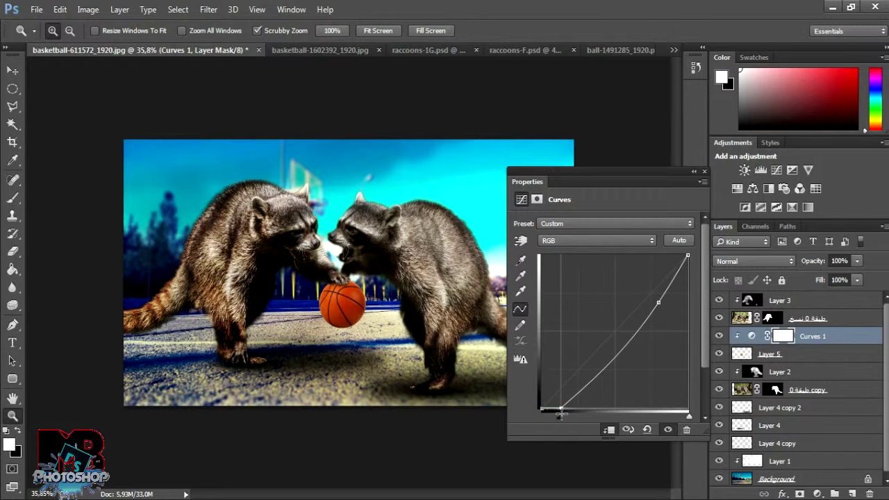
{"action": "left_click", "coordinate": [698, 172]}
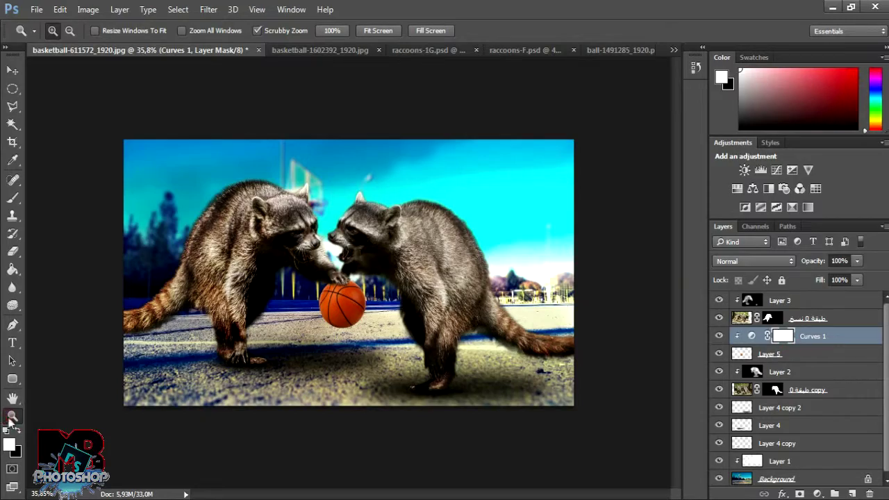
{"action": "mouse_move", "coordinate": [332, 301]}
{"action": "left_mouse_down"}
{"action": "mouse_move", "coordinate": [391, 350]}
{"action": "mouse_move", "coordinate": [409, 385]}
{"action": "left_mouse_up"}
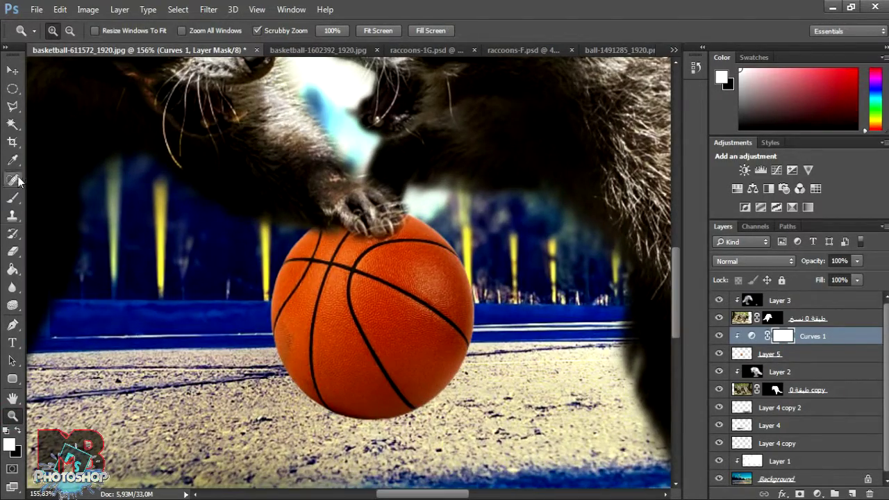
Step: Erase the Curves 1 mask with a 51 px eraser on the ball's upper-left, right and bottom-left
{"action": "left_click", "coordinate": [12, 252]}
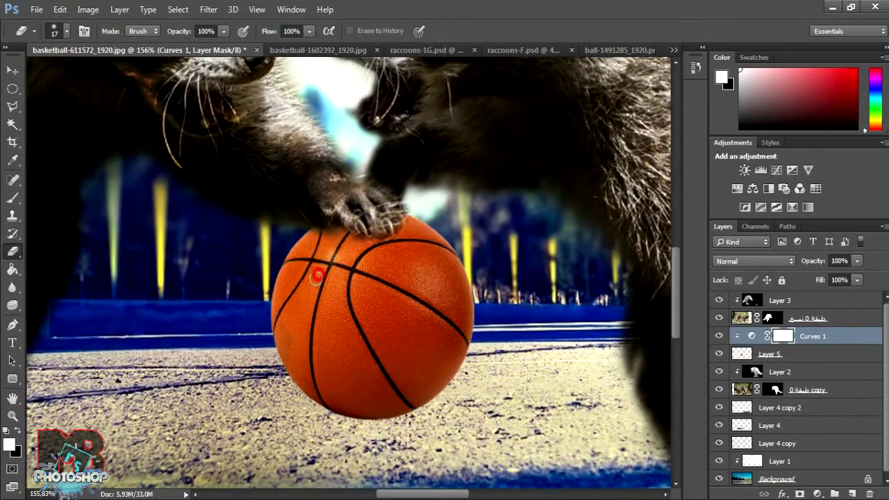
{"action": "left_click", "coordinate": [66, 32]}
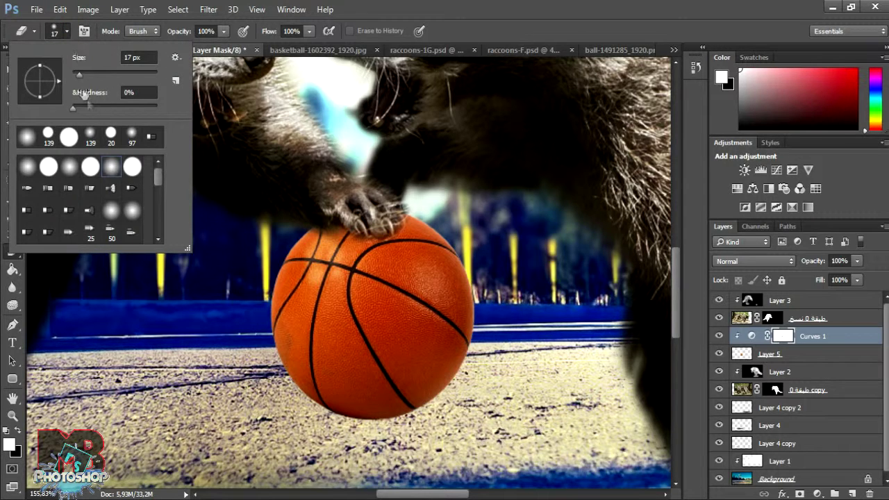
{"action": "left_click_drag", "start_coordinate": [79, 74], "coordinate": [93, 75]}
{"action": "left_click", "coordinate": [334, 264]}
{"action": "mouse_move", "coordinate": [333, 263]}
{"action": "left_mouse_down"}
{"action": "mouse_move", "coordinate": [312, 264]}
{"action": "mouse_move", "coordinate": [304, 290]}
{"action": "mouse_move", "coordinate": [317, 277]}
{"action": "mouse_move", "coordinate": [310, 297]}
{"action": "mouse_move", "coordinate": [344, 274]}
{"action": "mouse_move", "coordinate": [330, 303]}
{"action": "mouse_move", "coordinate": [318, 291]}
{"action": "left_mouse_up"}
{"action": "left_click_drag", "start_coordinate": [427, 295], "coordinate": [434, 301]}
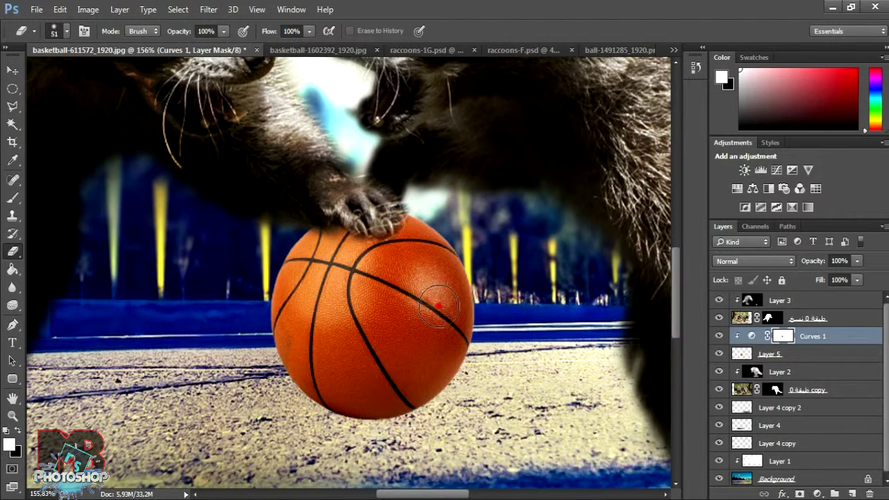
{"action": "left_click_drag", "start_coordinate": [326, 405], "coordinate": [336, 421]}
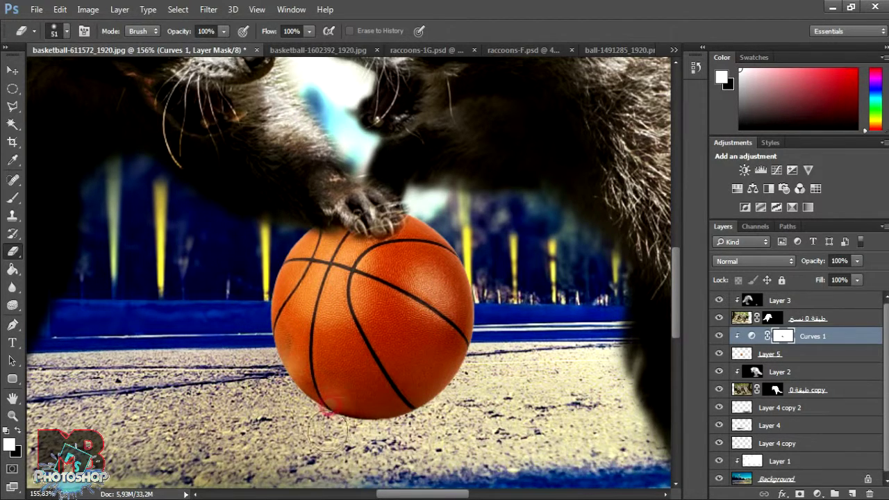
Step: Erase more of the Curves 1 mask along the ball's lower edge, then zoom back out
{"action": "left_click", "coordinate": [12, 416]}
{"action": "mouse_move", "coordinate": [304, 385]}
{"action": "left_mouse_down"}
{"action": "mouse_move", "coordinate": [226, 382]}
{"action": "mouse_move", "coordinate": [314, 333]}
{"action": "left_mouse_up"}
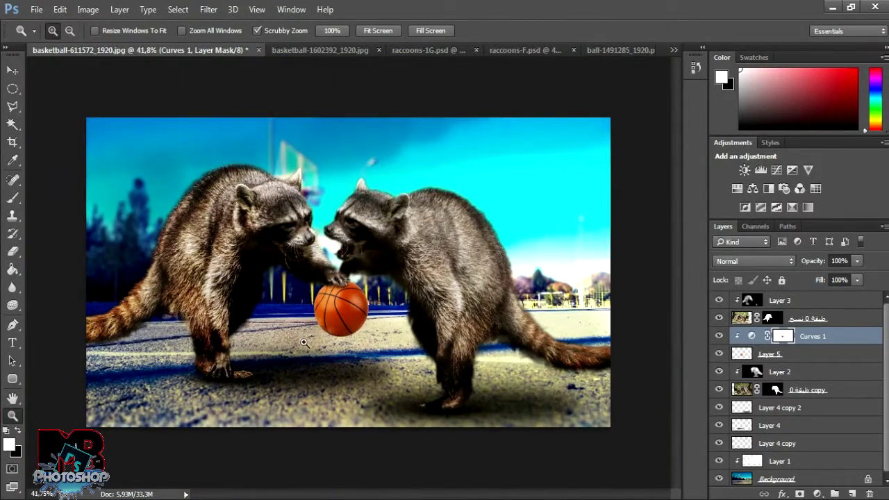
{"action": "left_click_drag", "start_coordinate": [303, 341], "coordinate": [389, 339]}
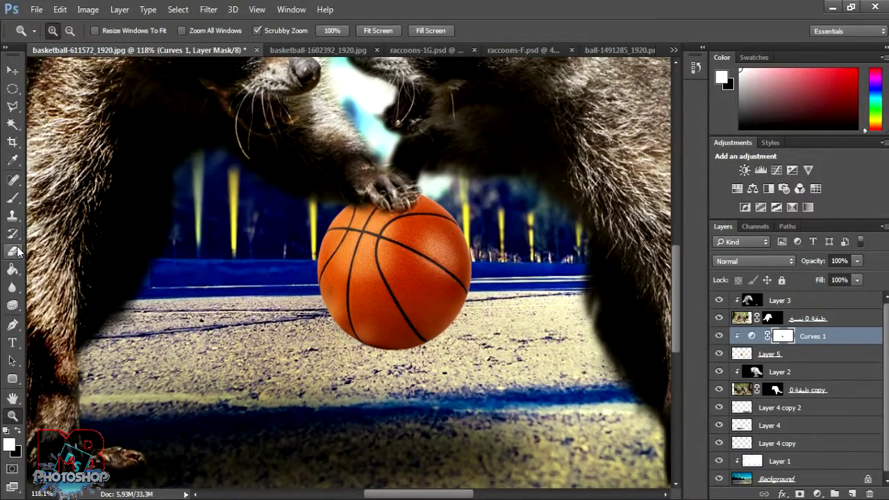
{"action": "left_click", "coordinate": [17, 250]}
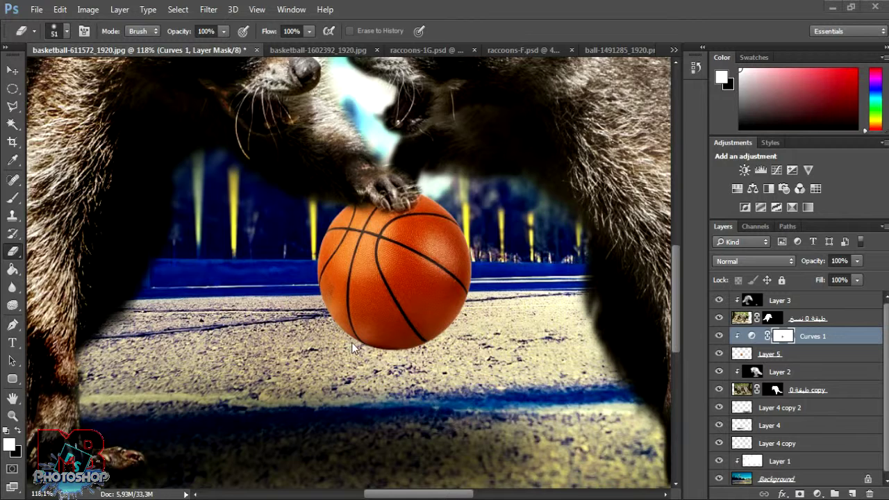
{"action": "mouse_move", "coordinate": [333, 334]}
{"action": "left_mouse_down"}
{"action": "mouse_move", "coordinate": [351, 347]}
{"action": "mouse_move", "coordinate": [305, 302]}
{"action": "left_mouse_up"}
{"action": "left_click", "coordinate": [12, 415]}
{"action": "left_click_drag", "start_coordinate": [311, 401], "coordinate": [248, 395]}
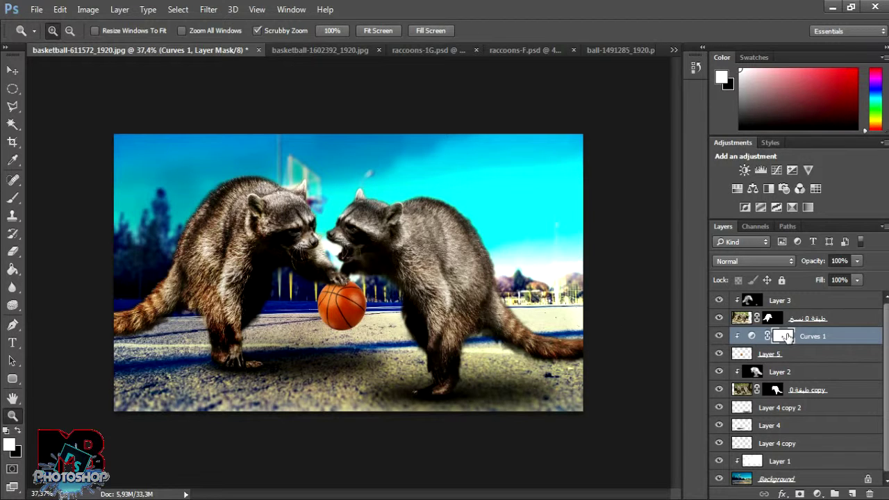
{"action": "left_click", "coordinate": [790, 354]}
Step: Add a new layer above Layer 2 and paint a black spot beneath the ball
{"action": "left_click", "coordinate": [792, 372]}
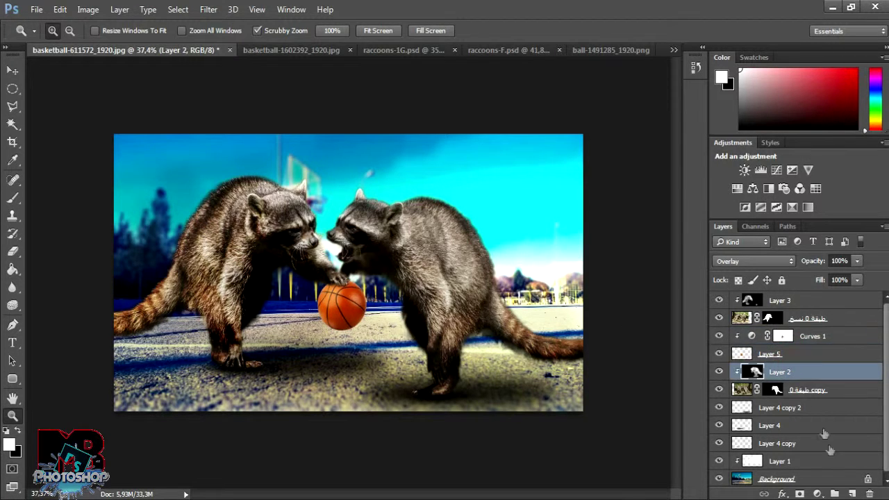
{"action": "left_click", "coordinate": [853, 491]}
{"action": "left_click", "coordinate": [12, 198]}
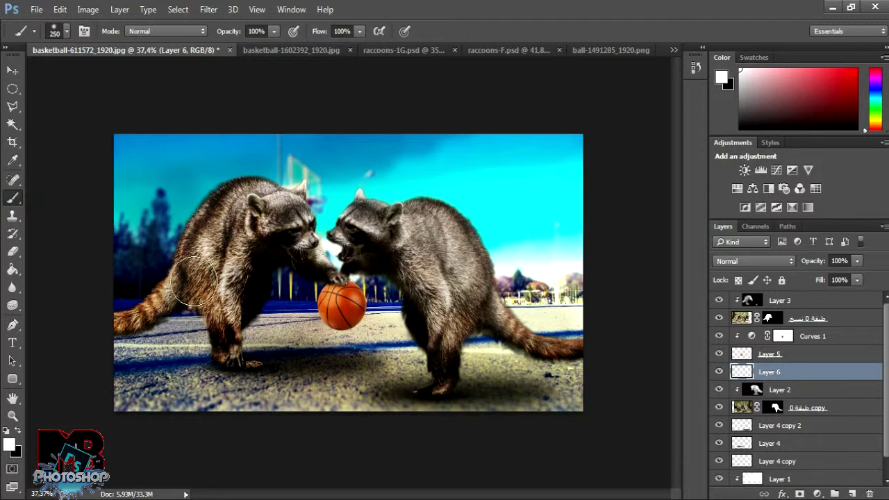
{"action": "left_click", "coordinate": [18, 431]}
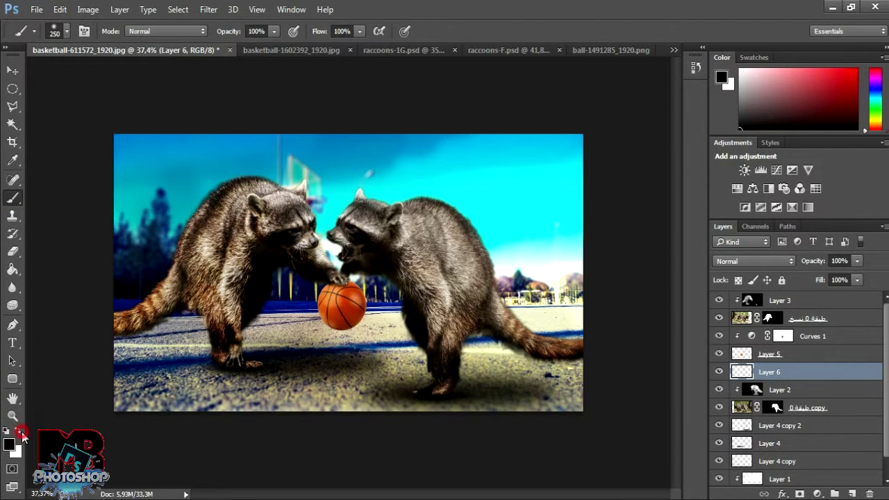
{"action": "left_click", "coordinate": [337, 369]}
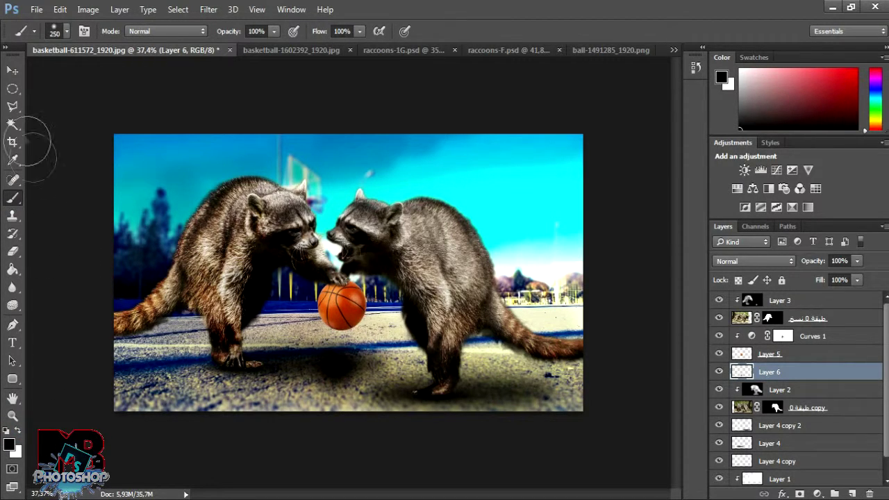
Step: Squash the shadow flatter and wider and move it up under the ball
{"action": "left_click", "coordinate": [13, 70]}
{"action": "left_click_drag", "start_coordinate": [337, 316], "coordinate": [336, 342]}
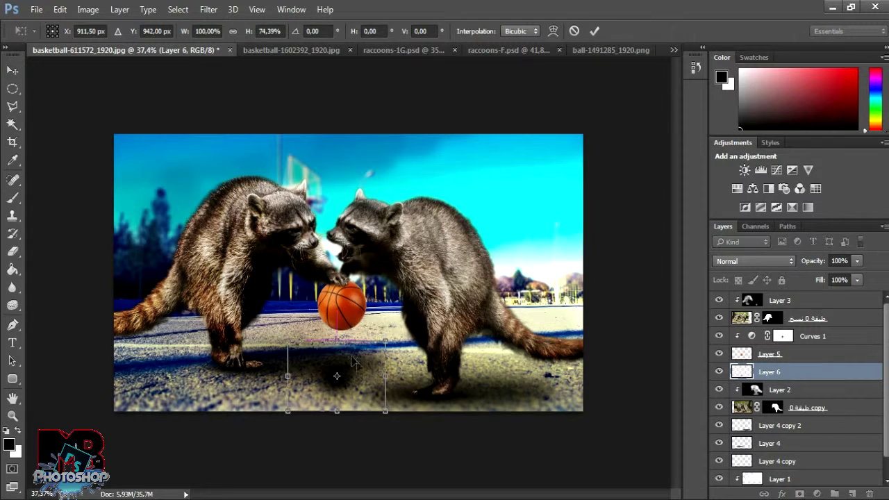
{"action": "left_click_drag", "start_coordinate": [385, 375], "coordinate": [413, 382]}
{"action": "left_click_drag", "start_coordinate": [352, 376], "coordinate": [341, 358]}
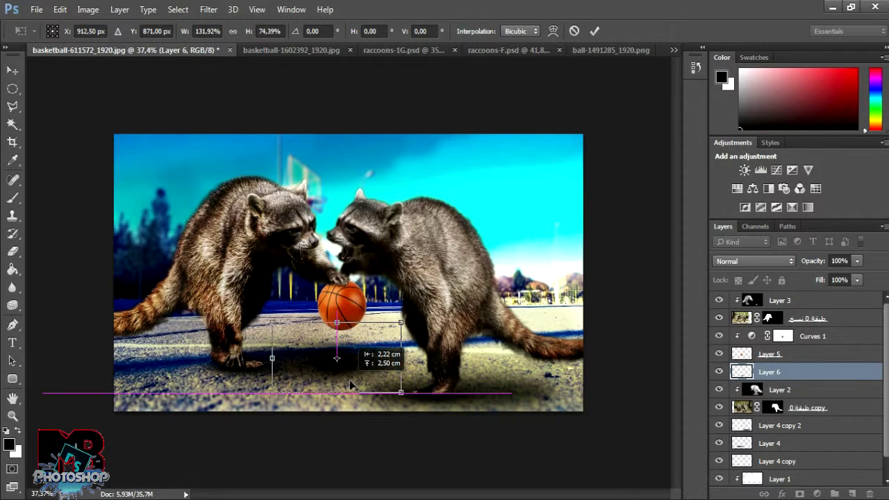
{"action": "left_click", "coordinate": [595, 31]}
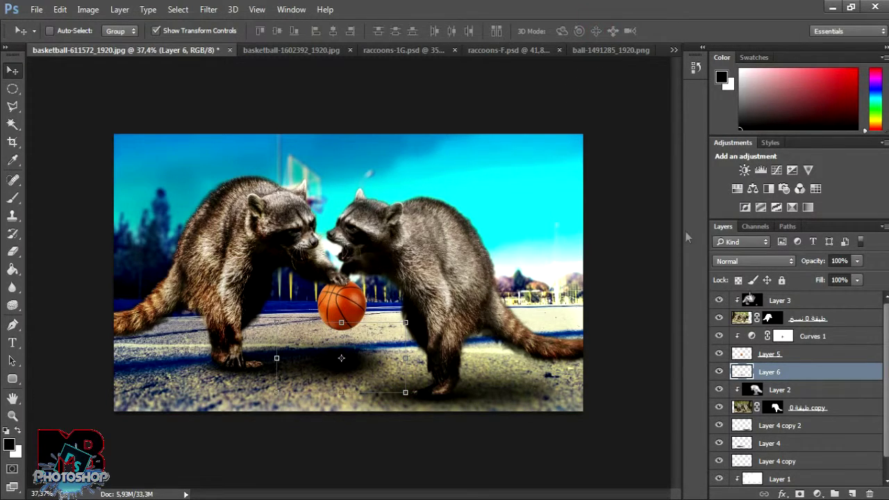
Step: Set the shadow layer's opacity to 60% and hide the transform controls
{"action": "left_click", "coordinate": [846, 261]}
{"action": "type", "text": "80"}
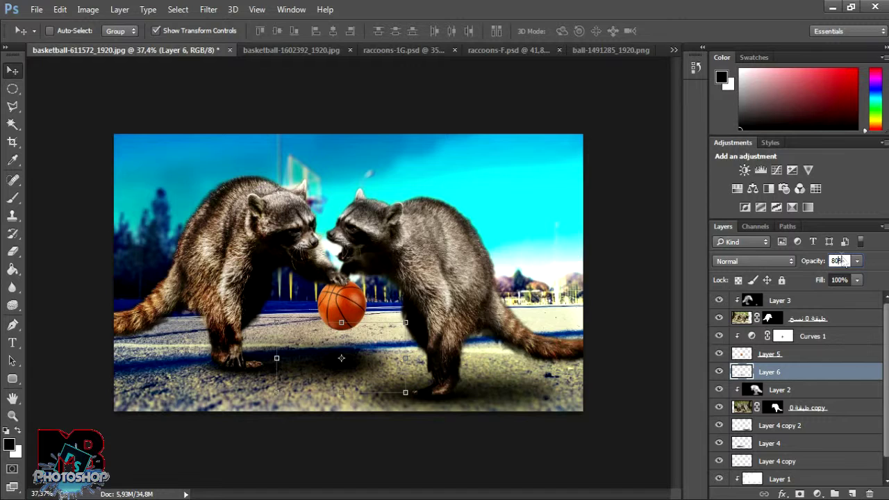
{"action": "key", "text": "Return"}
{"action": "type", "text": "6"}
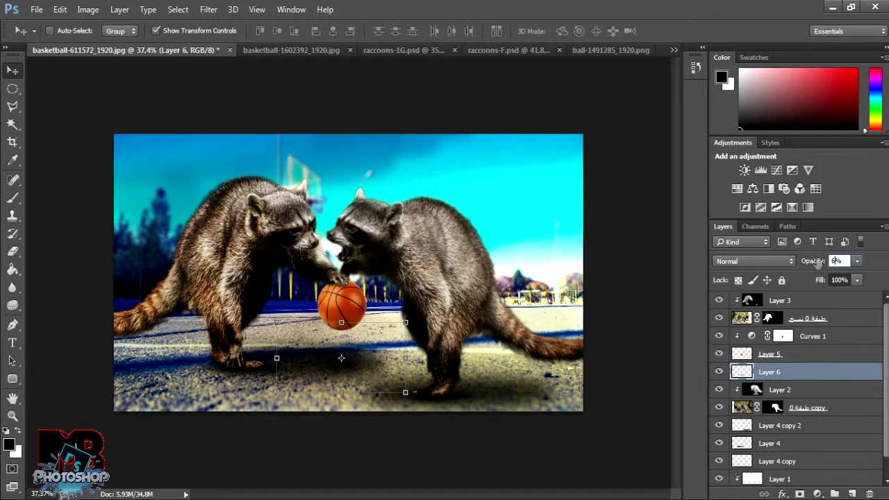
{"action": "key", "text": "Return"}
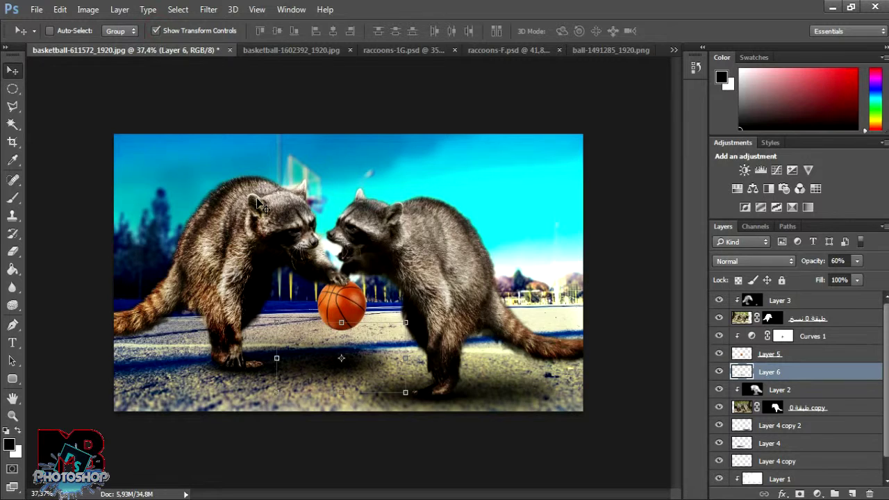
{"action": "left_click", "coordinate": [156, 32]}
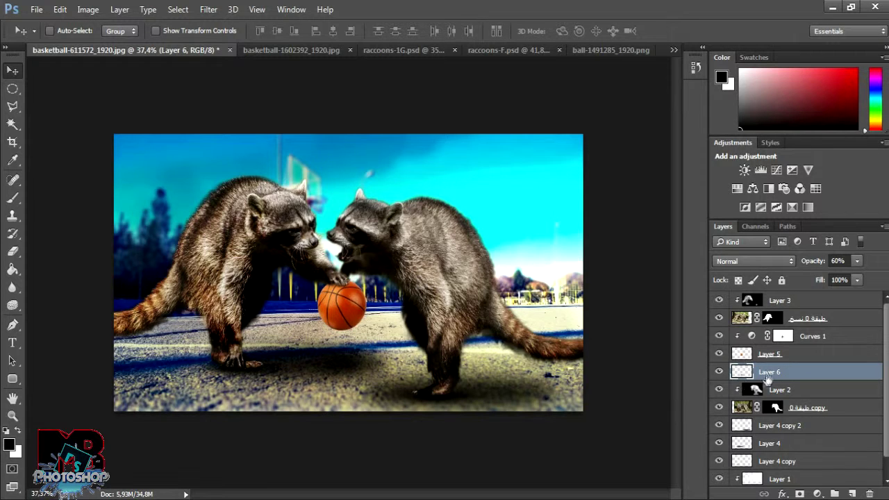
{"action": "left_click", "coordinate": [808, 337]}
Step: Create a new layer above Curves 1 and paint a soft black spot on the ball with an 86 px brush
{"action": "left_click", "coordinate": [852, 493]}
{"action": "left_click", "coordinate": [852, 494]}
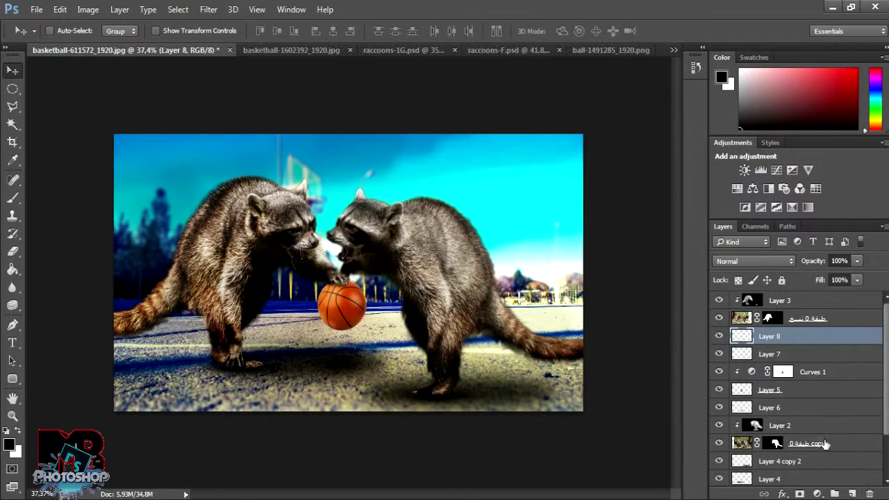
{"action": "left_click", "coordinate": [868, 495]}
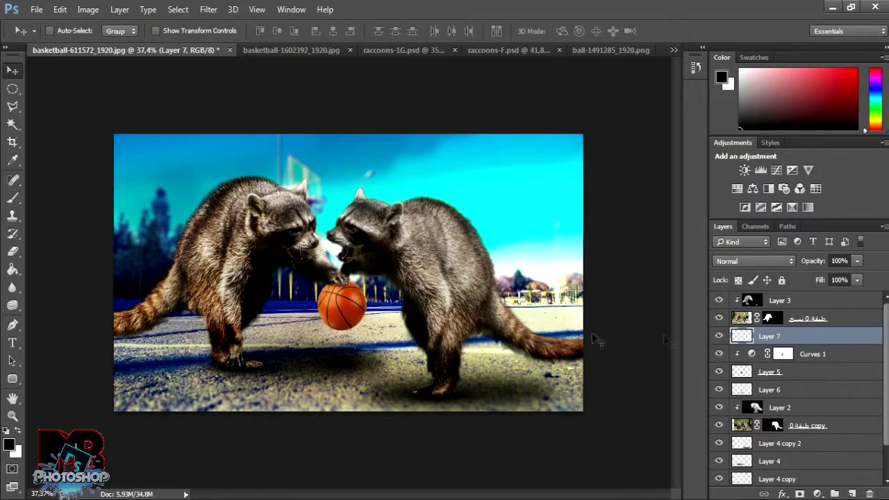
{"action": "left_click", "coordinate": [12, 416]}
{"action": "left_click_drag", "start_coordinate": [329, 298], "coordinate": [426, 368]}
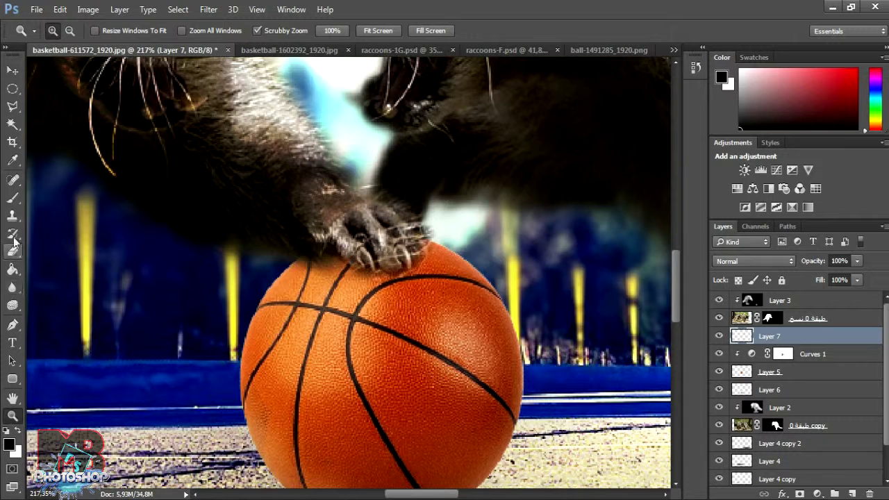
{"action": "left_click", "coordinate": [13, 197]}
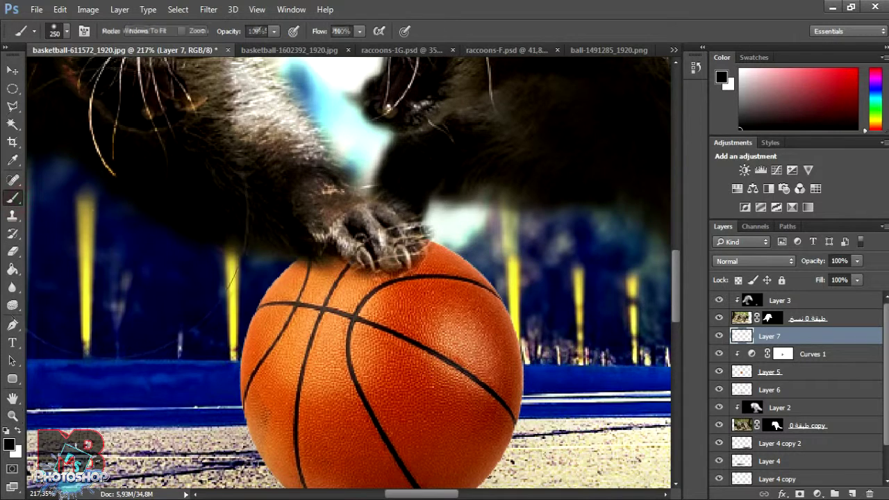
{"action": "left_click", "coordinate": [67, 31]}
{"action": "left_click_drag", "start_coordinate": [119, 74], "coordinate": [108, 75]}
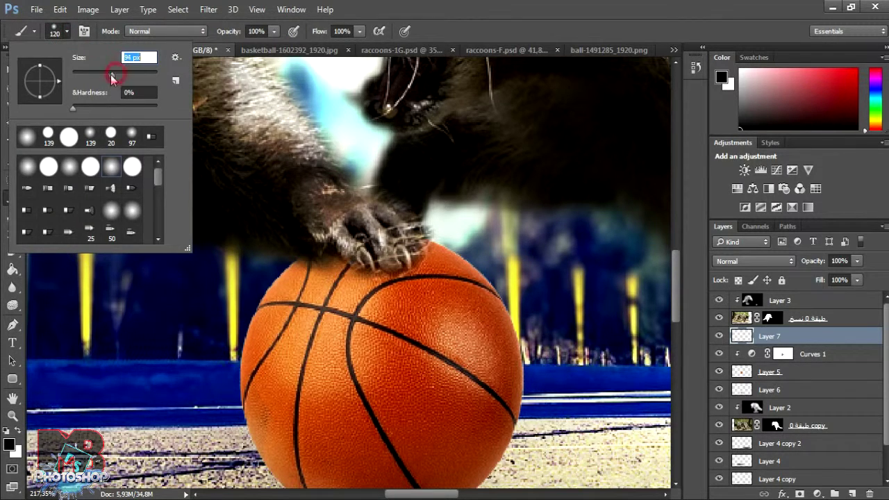
{"action": "left_click", "coordinate": [371, 337]}
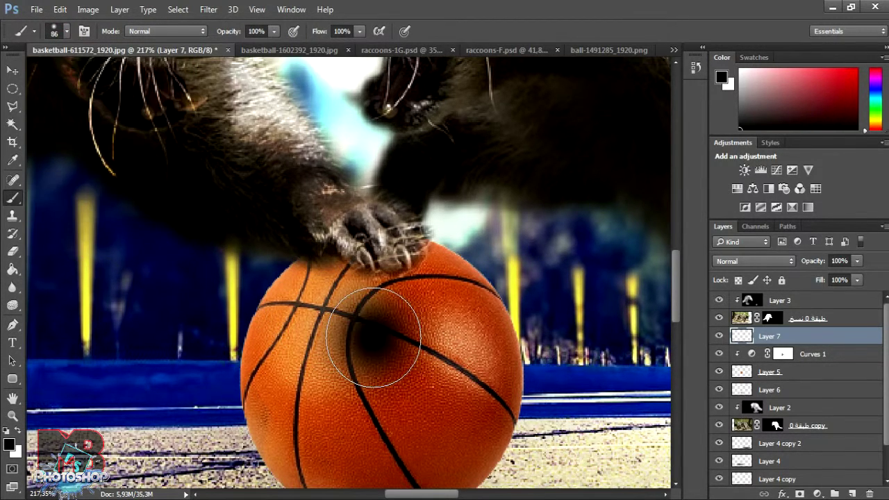
Step: Stretch the painted shadow wider and taller across the ball and apply the transform
{"action": "left_click", "coordinate": [12, 71]}
{"action": "left_click", "coordinate": [156, 31]}
{"action": "left_click_drag", "start_coordinate": [475, 338], "coordinate": [579, 338]}
{"action": "left_click_drag", "start_coordinate": [275, 337], "coordinate": [195, 337]}
{"action": "left_click_drag", "start_coordinate": [393, 403], "coordinate": [382, 330]}
{"action": "left_click_drag", "start_coordinate": [375, 379], "coordinate": [375, 439]}
{"action": "left_click_drag", "start_coordinate": [396, 398], "coordinate": [395, 360]}
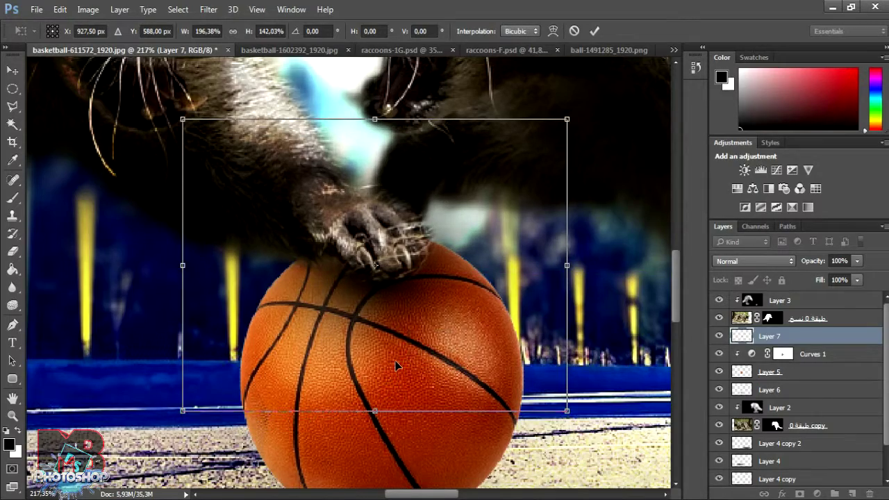
{"action": "left_click", "coordinate": [594, 31]}
{"action": "left_click", "coordinate": [12, 398]}
{"action": "left_click", "coordinate": [13, 416]}
{"action": "left_click_drag", "start_coordinate": [333, 394], "coordinate": [317, 401]}
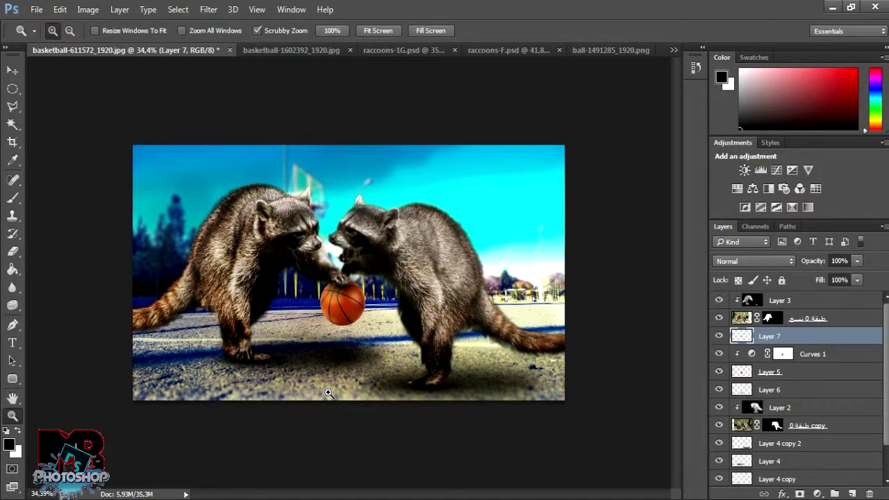
Step: Fit the whole composite in view, switch to the Crop tool and select Layer 1
{"action": "left_click_drag", "start_coordinate": [393, 367], "coordinate": [381, 367]}
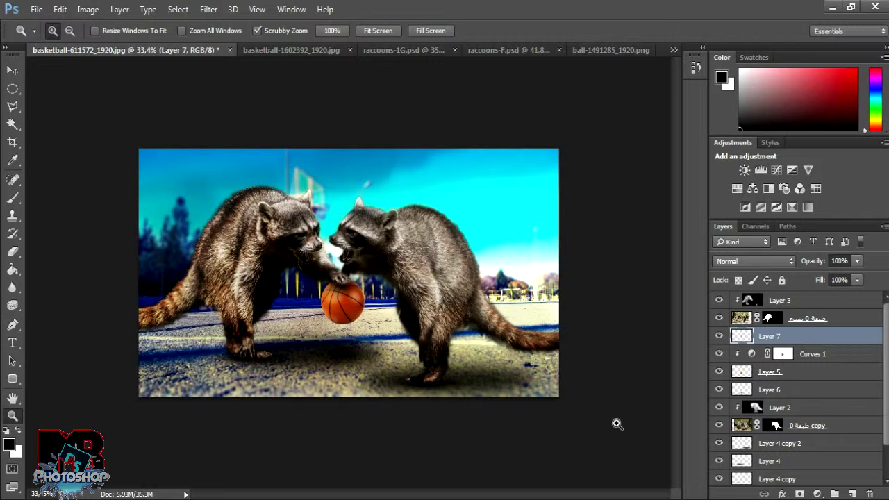
{"action": "key", "text": "c"}
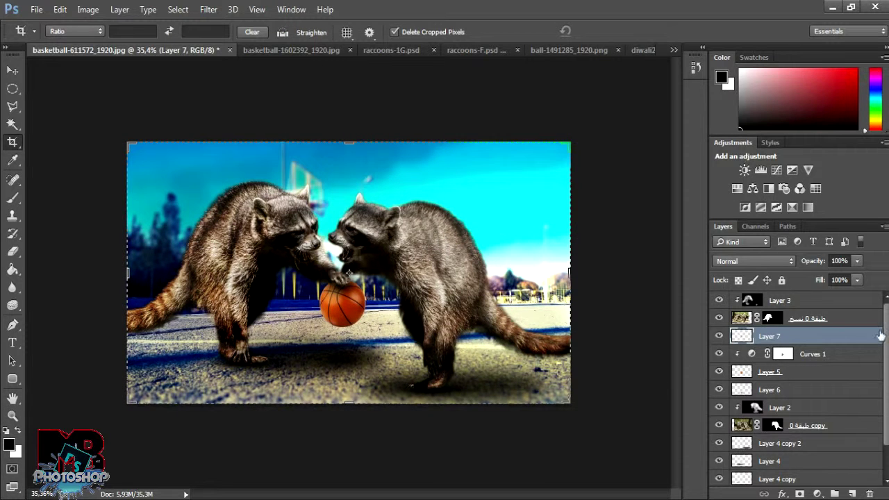
{"action": "scroll", "coordinate": [881, 333], "scroll_direction": "down", "scroll_amount": 1}
{"action": "left_click", "coordinate": [830, 459]}
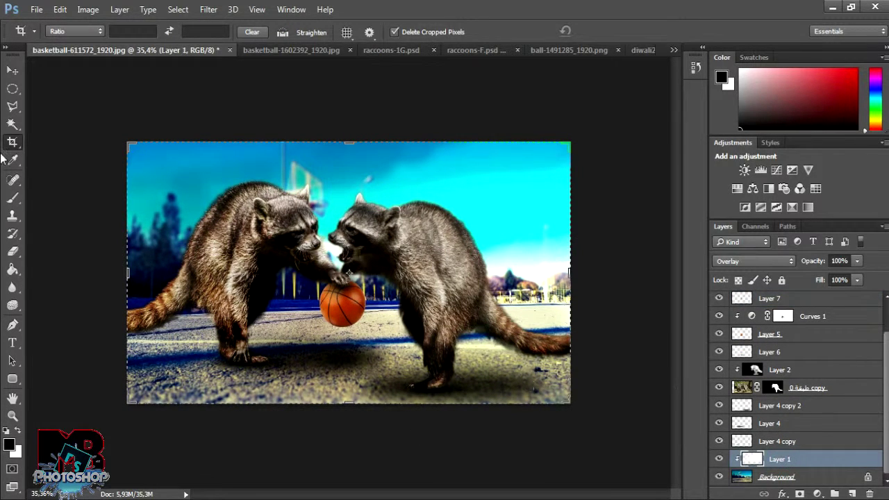
Step: Darken the upper sky on Layer 1 with a 160 px eraser at about 50% opacity
{"action": "left_click", "coordinate": [11, 253]}
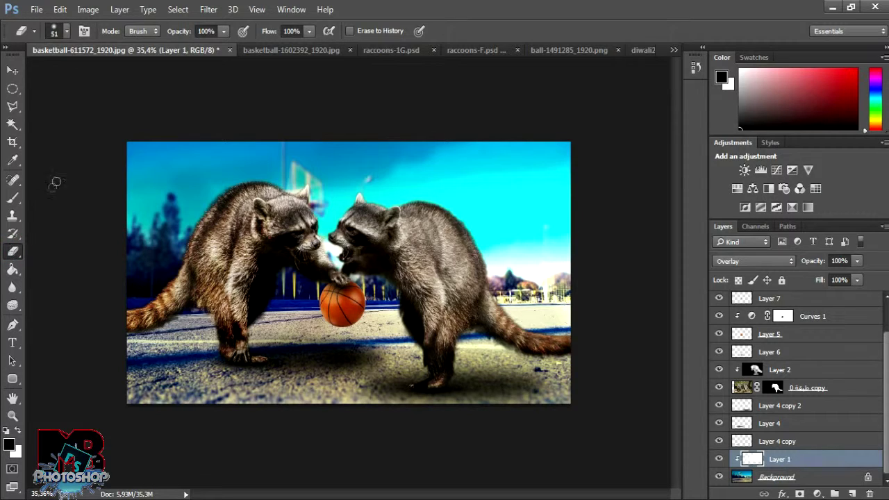
{"action": "left_click", "coordinate": [67, 32]}
{"action": "left_click_drag", "start_coordinate": [95, 75], "coordinate": [111, 75]}
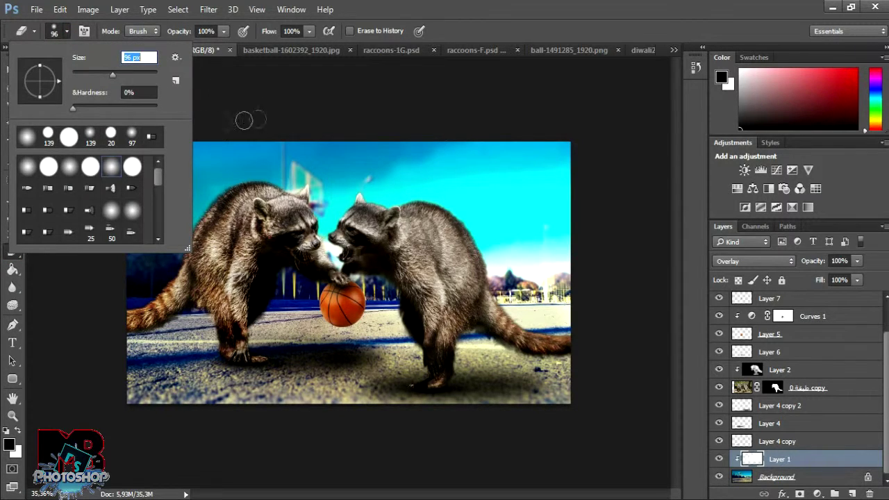
{"action": "left_click_drag", "start_coordinate": [112, 75], "coordinate": [127, 77]}
{"action": "key", "text": "Return"}
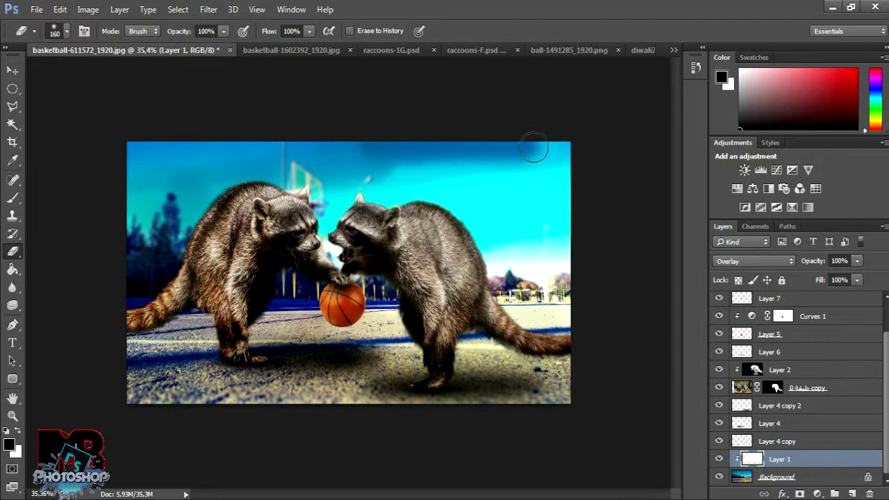
{"action": "left_click", "coordinate": [60, 9]}
{"action": "left_click", "coordinate": [85, 36]}
{"action": "left_click", "coordinate": [224, 32]}
{"action": "left_click_drag", "start_coordinate": [225, 48], "coordinate": [193, 55]}
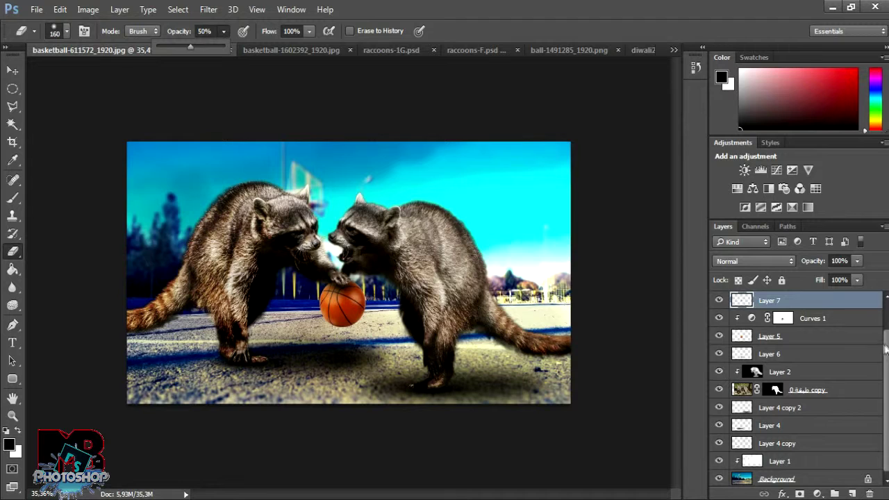
{"action": "left_click", "coordinate": [785, 461]}
{"action": "mouse_move", "coordinate": [454, 154]}
{"action": "left_mouse_down"}
{"action": "mouse_move", "coordinate": [591, 151]}
{"action": "mouse_move", "coordinate": [137, 164]}
{"action": "left_mouse_up"}
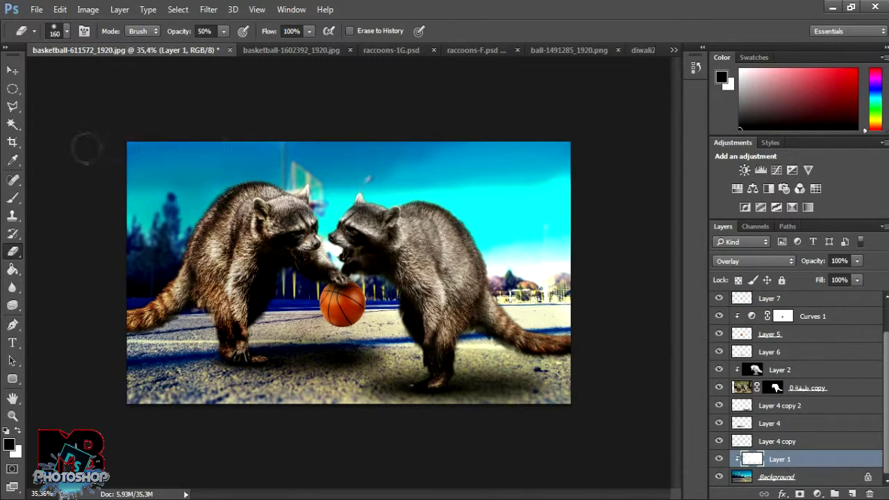
{"action": "mouse_move", "coordinate": [449, 165]}
{"action": "left_mouse_down"}
{"action": "mouse_move", "coordinate": [428, 184]}
{"action": "mouse_move", "coordinate": [86, 180]}
{"action": "left_mouse_up"}
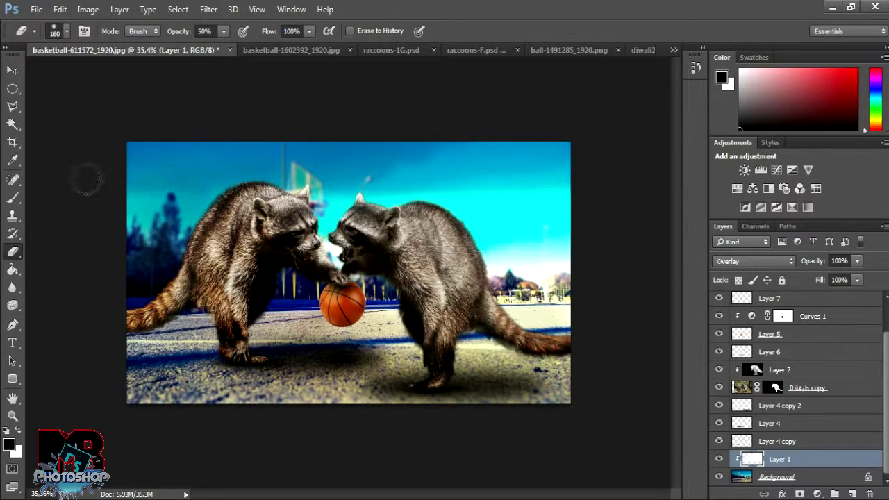
Step: Paint a soft white light stroke across the sky at 48% brush opacity
{"action": "left_click", "coordinate": [12, 198]}
{"action": "left_click", "coordinate": [67, 31]}
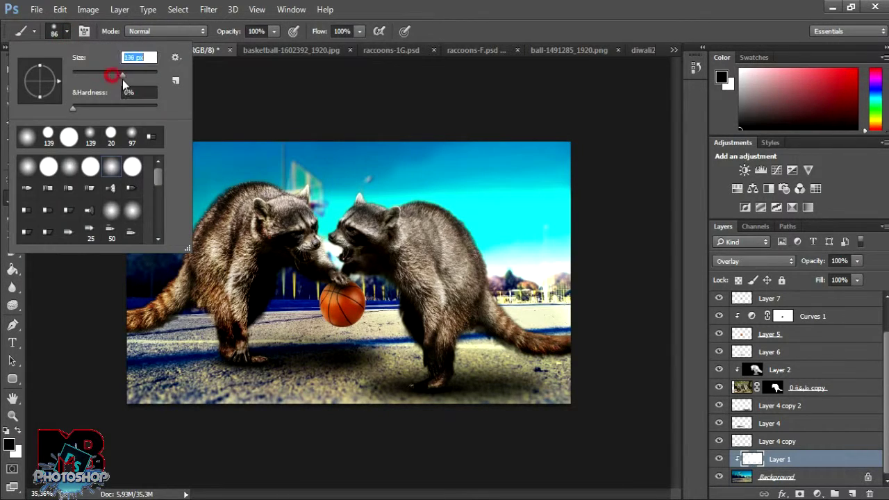
{"action": "left_click", "coordinate": [274, 30]}
{"action": "left_click_drag", "start_coordinate": [271, 46], "coordinate": [240, 62]}
{"action": "left_click_drag", "start_coordinate": [111, 207], "coordinate": [521, 202]}
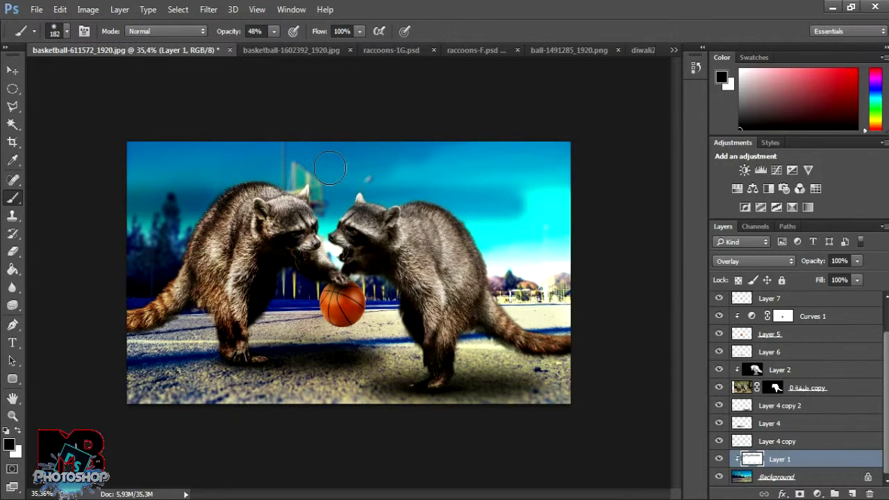
{"action": "left_click", "coordinate": [66, 9]}
{"action": "left_click", "coordinate": [84, 37]}
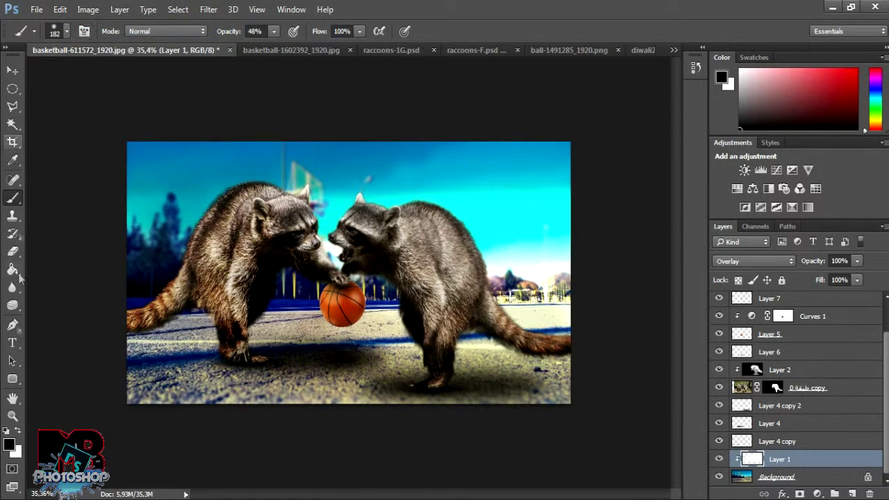
{"action": "left_click", "coordinate": [19, 431]}
{"action": "left_click_drag", "start_coordinate": [152, 201], "coordinate": [559, 191]}
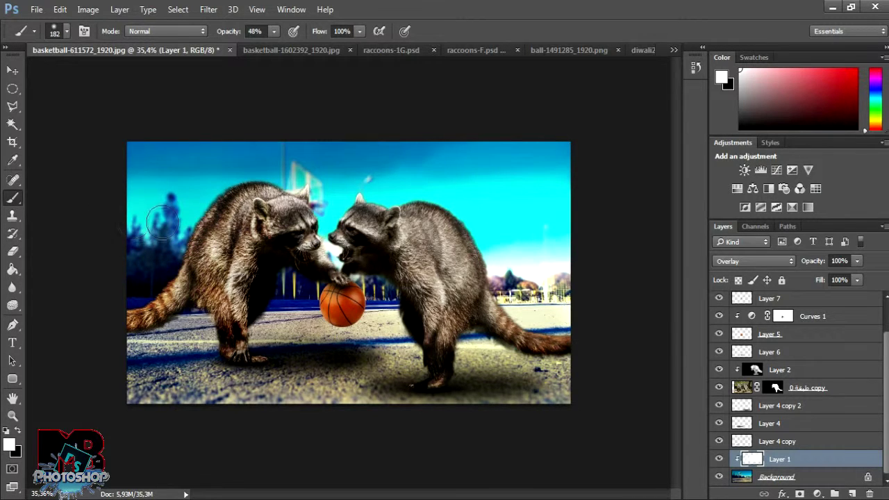
Step: Lower the brush opacity to 13% and switch to the firework image
{"action": "left_click", "coordinate": [274, 31]}
{"action": "left_click_drag", "start_coordinate": [274, 47], "coordinate": [251, 46]}
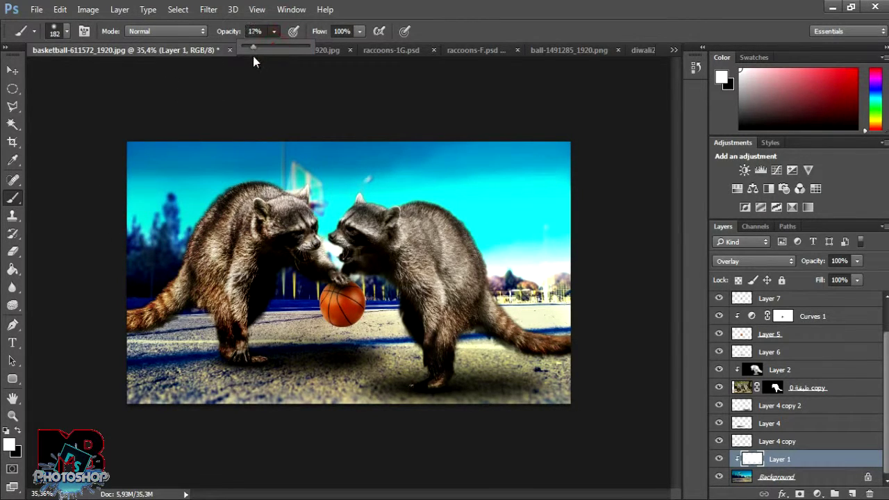
{"action": "left_click", "coordinate": [91, 184]}
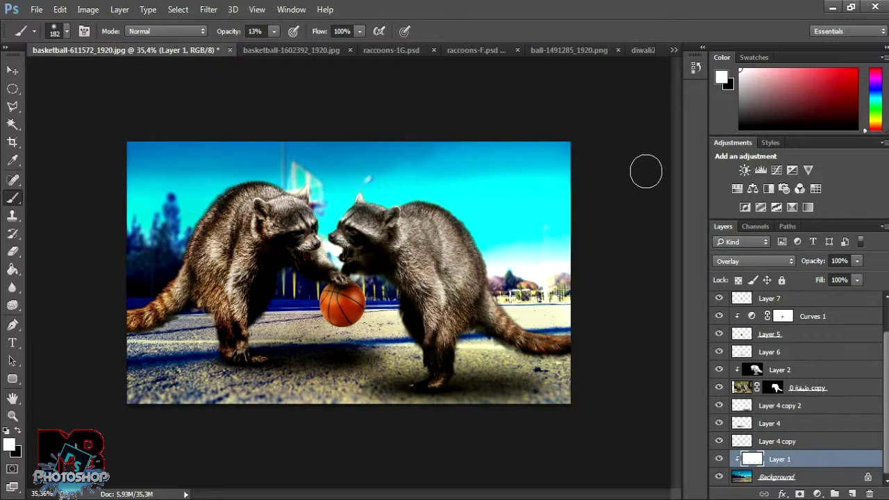
{"action": "left_click", "coordinate": [645, 50]}
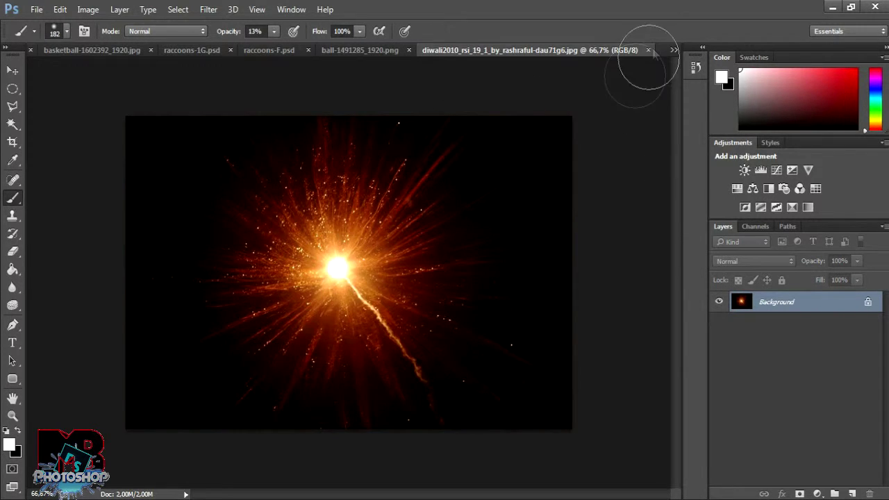
Step: Drag the firework image into the raccoon composite as Layer 8 above Layer 3
{"action": "left_click_drag", "start_coordinate": [580, 47], "coordinate": [589, 135]}
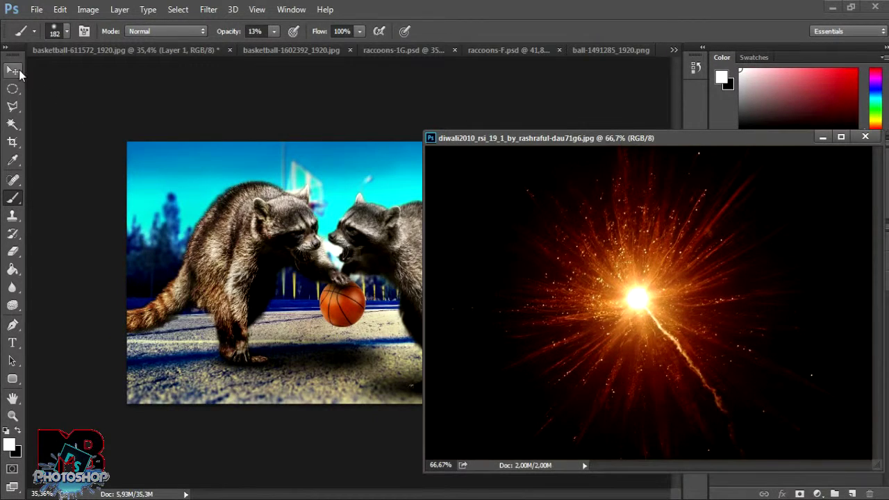
{"action": "left_click", "coordinate": [15, 72]}
{"action": "left_click_drag", "start_coordinate": [674, 146], "coordinate": [412, 155]}
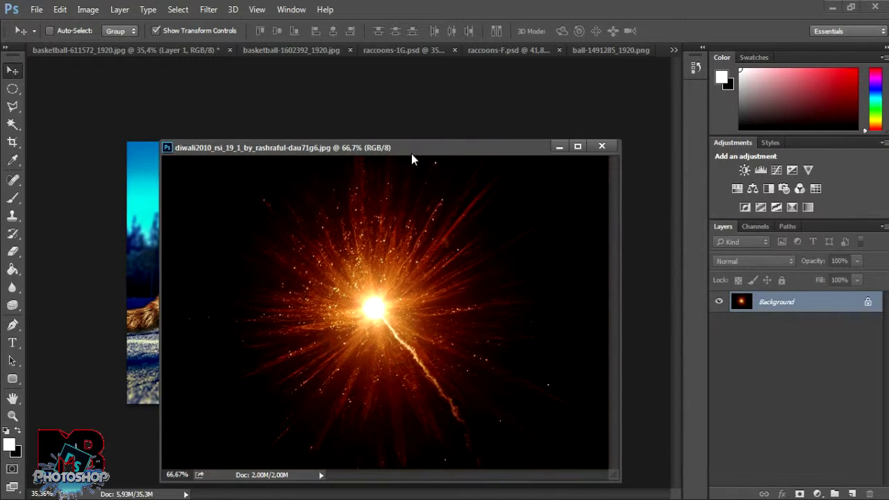
{"action": "left_click", "coordinate": [145, 199]}
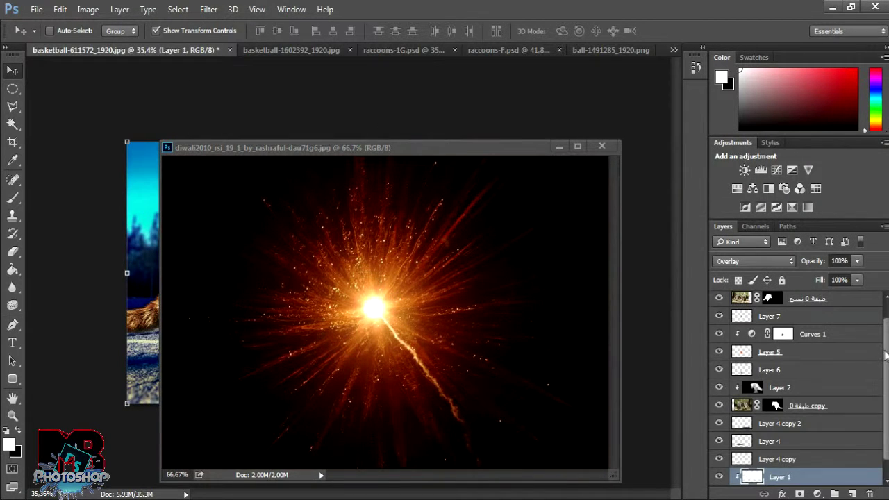
{"action": "scroll", "coordinate": [885, 355], "scroll_direction": "up", "scroll_amount": 1}
{"action": "left_click", "coordinate": [826, 306]}
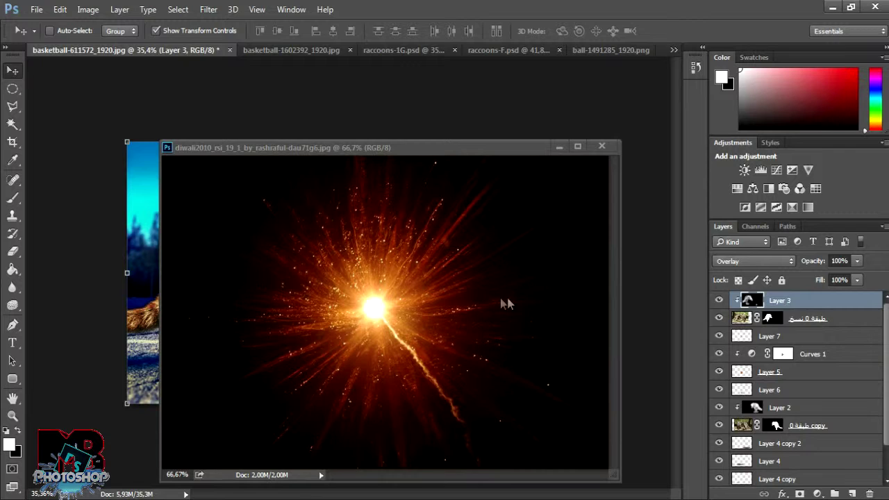
{"action": "left_click_drag", "start_coordinate": [367, 302], "coordinate": [145, 282]}
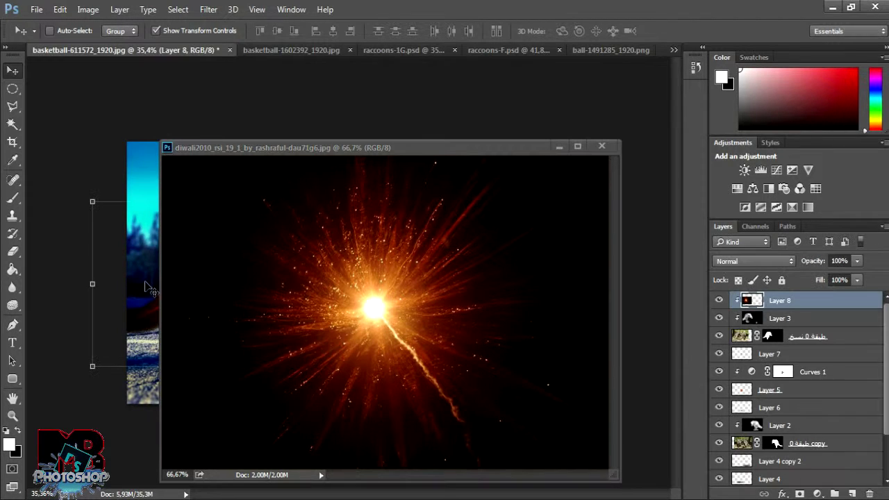
{"action": "left_click", "coordinate": [559, 147]}
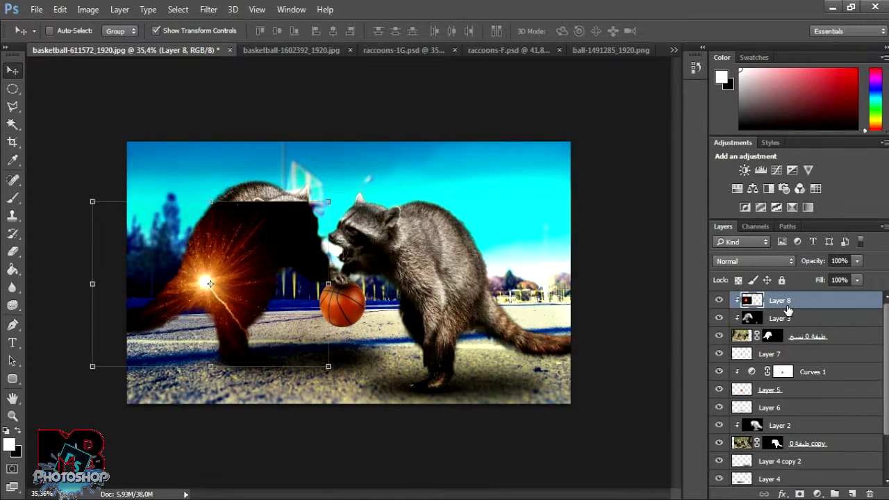
{"action": "left_click", "coordinate": [788, 310], "text": "alt"}
Step: Scale the firework layer to about 193%, set it to Screen, and nudge it into the upper-right sky
{"action": "left_click", "coordinate": [234, 306]}
{"action": "left_click_drag", "start_coordinate": [264, 312], "coordinate": [563, 225]}
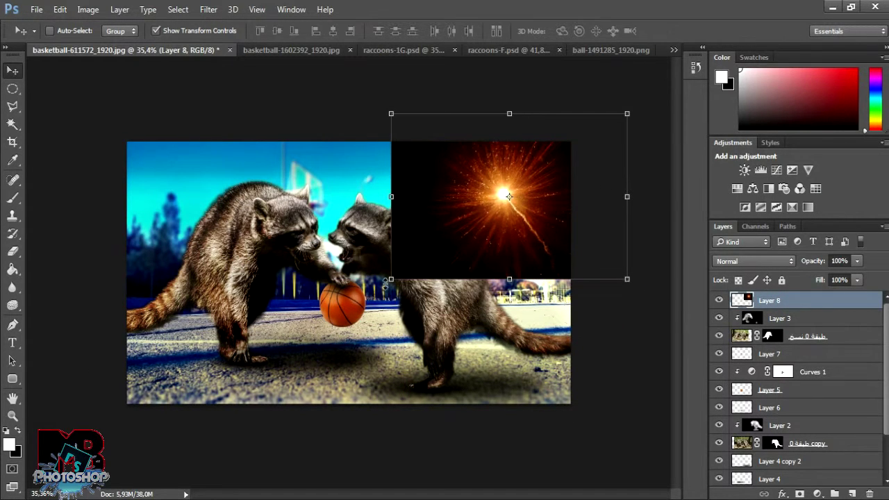
{"action": "left_click_drag", "start_coordinate": [390, 280], "coordinate": [296, 381]}
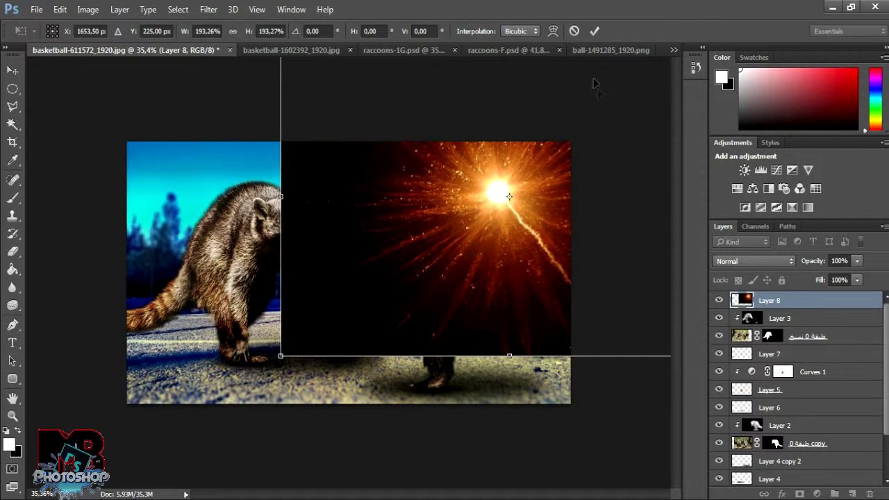
{"action": "left_click", "coordinate": [595, 31]}
{"action": "left_click", "coordinate": [726, 261]}
{"action": "left_click", "coordinate": [729, 91]}
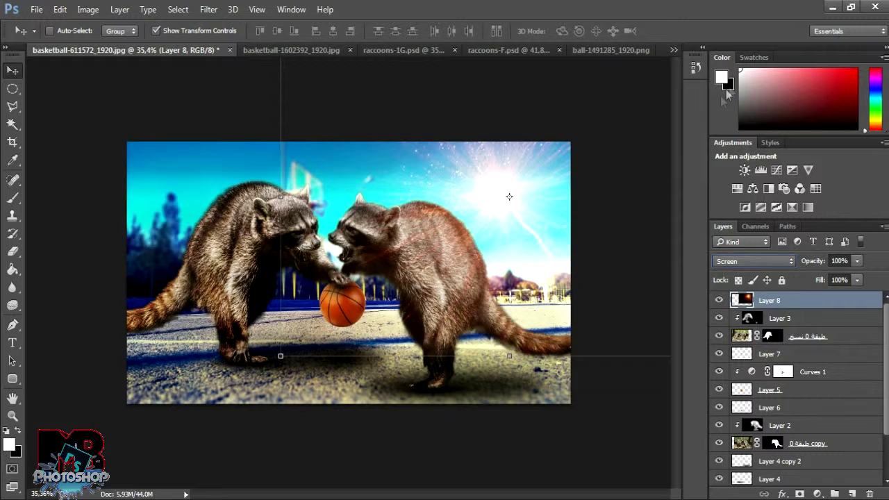
{"action": "left_click_drag", "start_coordinate": [493, 212], "coordinate": [504, 213]}
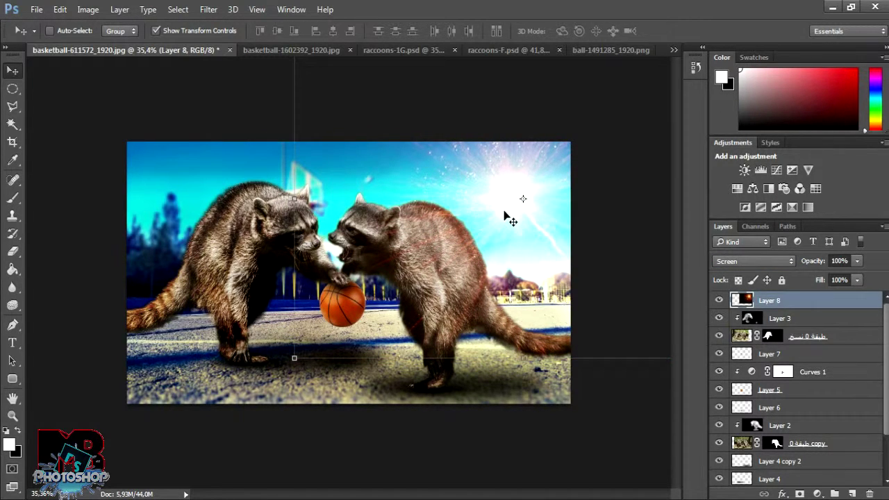
{"action": "left_click", "coordinate": [208, 9]}
{"action": "mouse_move", "coordinate": [213, 148]}
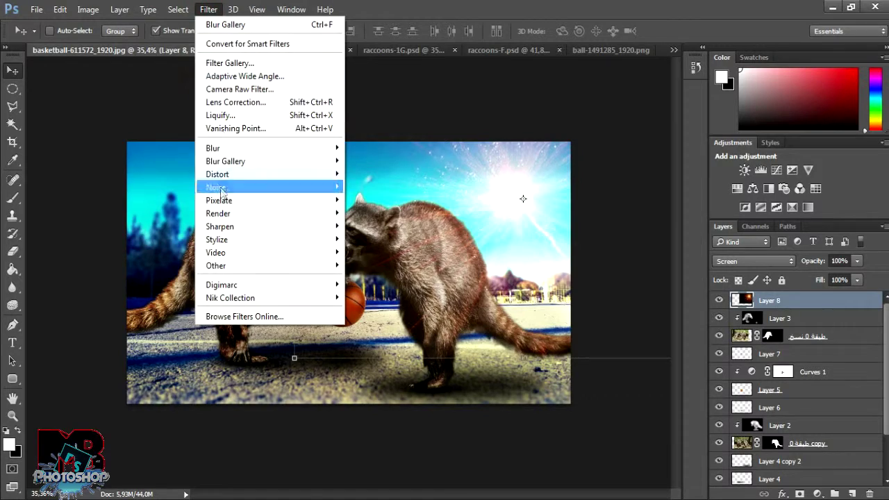
Step: Blur the firework Layer 8 with a 26-pixel Gaussian Blur and hide its transform box
{"action": "left_click", "coordinate": [230, 152]}
{"action": "left_click", "coordinate": [377, 200]}
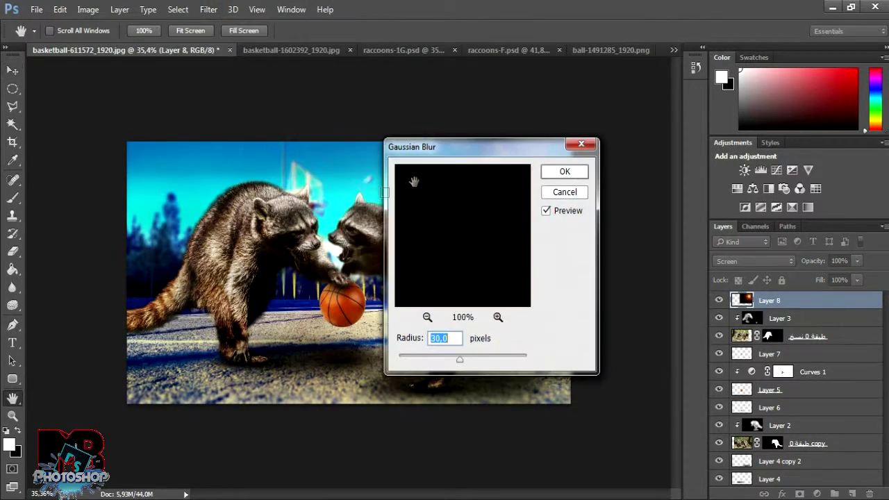
{"action": "mouse_move", "coordinate": [502, 149]}
{"action": "left_mouse_down"}
{"action": "mouse_move", "coordinate": [182, 256]}
{"action": "mouse_move", "coordinate": [176, 214]}
{"action": "left_mouse_up"}
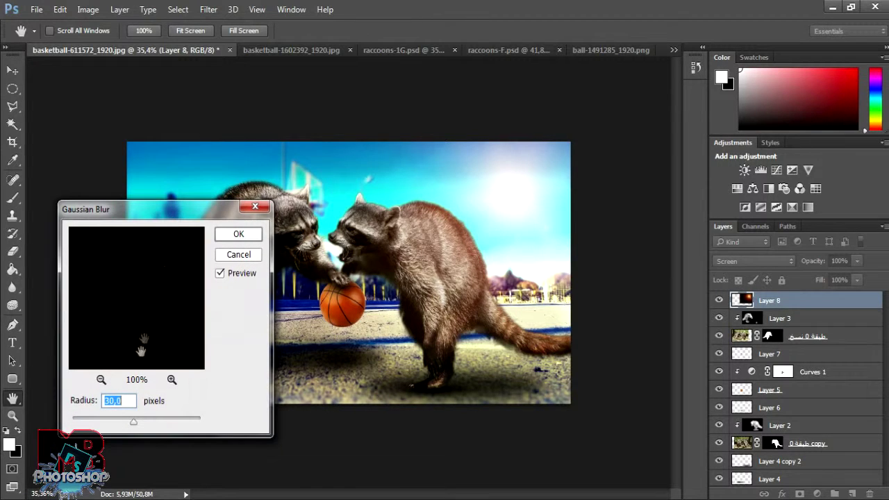
{"action": "key", "text": "Down"}
{"action": "left_click_drag", "start_coordinate": [130, 422], "coordinate": [126, 423]}
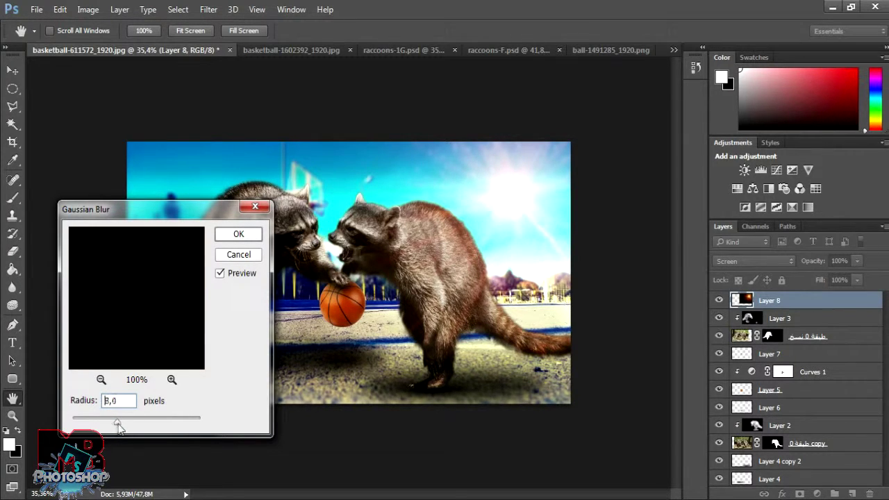
{"action": "left_click_drag", "start_coordinate": [130, 422], "coordinate": [138, 422]}
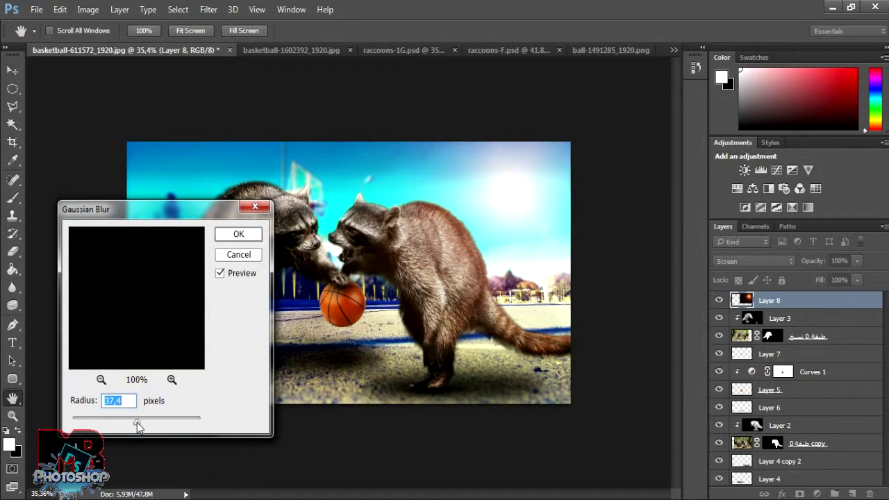
{"action": "type", "text": "26"}
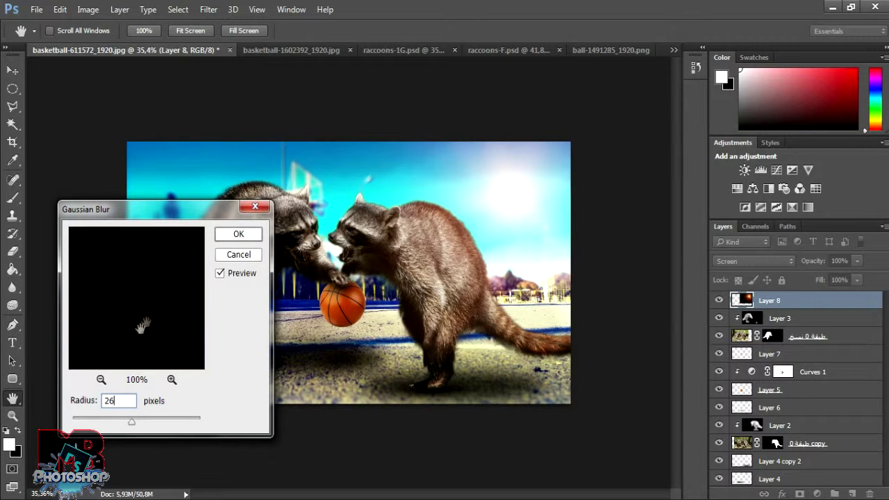
{"action": "left_click", "coordinate": [256, 236]}
{"action": "key", "text": "v"}
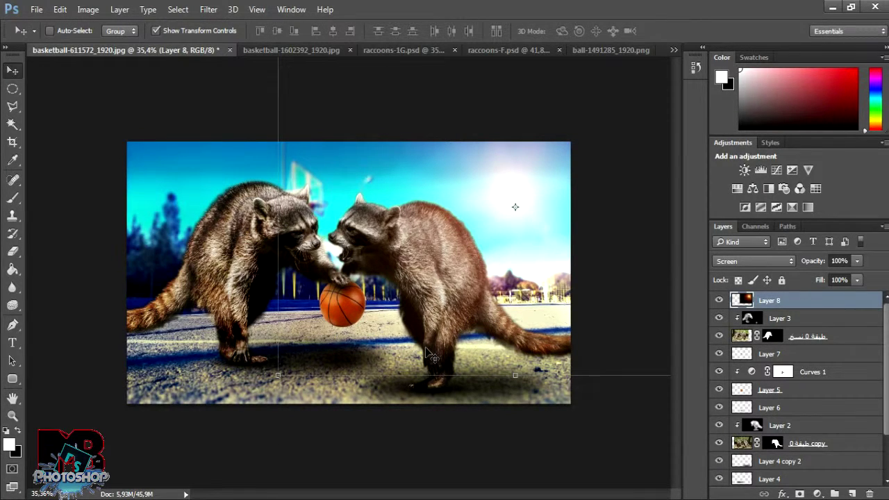
{"action": "left_click", "coordinate": [156, 30]}
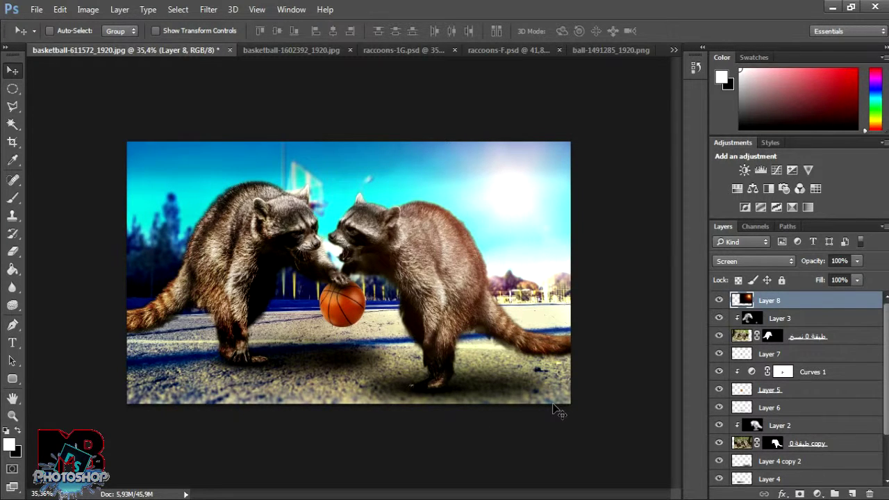
Step: Flatten all layers into a single Background layer
{"action": "key", "text": "c"}
{"action": "right_click", "coordinate": [796, 302]}
{"action": "left_click", "coordinate": [608, 422]}
Step: In Camera Raw, set temperature -12, exposure +0,35, contrast +35, whites +28 and clarity +8
{"action": "left_click", "coordinate": [208, 9]}
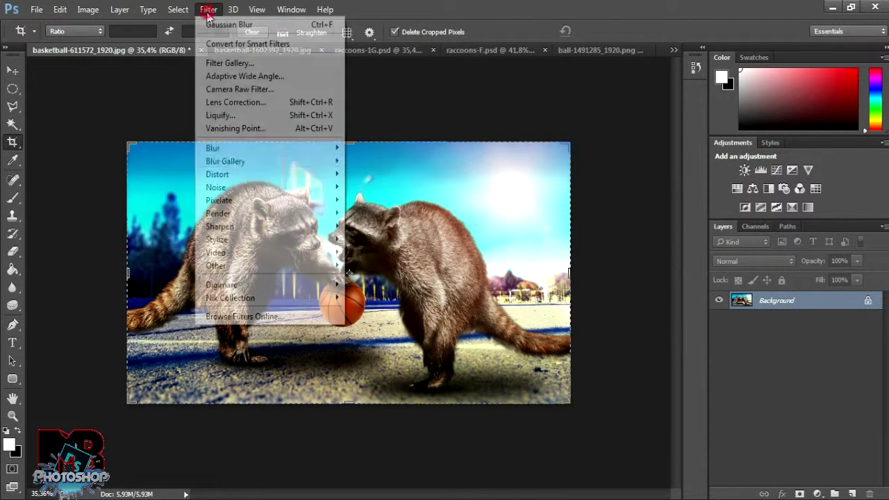
{"action": "key", "text": "Escape"}
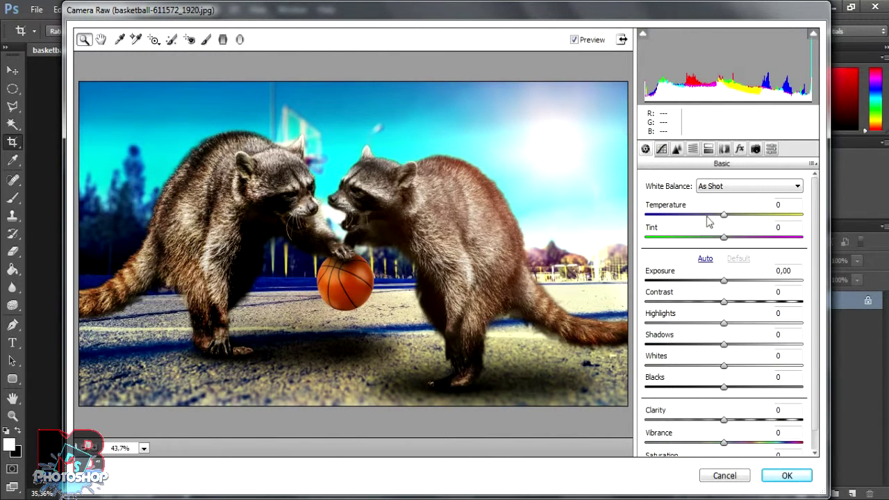
{"action": "left_click_drag", "start_coordinate": [722, 214], "coordinate": [719, 217]}
{"action": "left_click_drag", "start_coordinate": [724, 280], "coordinate": [729, 281]}
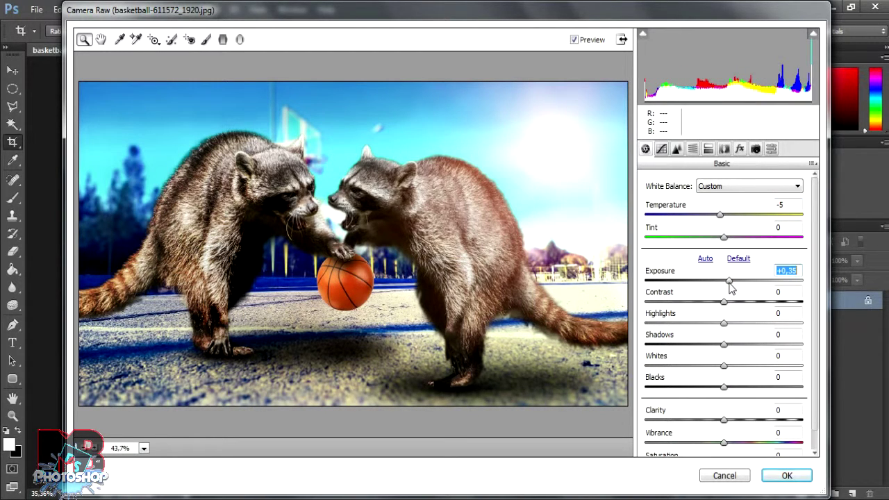
{"action": "mouse_move", "coordinate": [726, 303]}
{"action": "left_mouse_down"}
{"action": "mouse_move", "coordinate": [756, 314]}
{"action": "mouse_move", "coordinate": [705, 324]}
{"action": "mouse_move", "coordinate": [745, 345]}
{"action": "mouse_move", "coordinate": [732, 353]}
{"action": "mouse_move", "coordinate": [745, 369]}
{"action": "mouse_move", "coordinate": [737, 391]}
{"action": "left_mouse_up"}
{"action": "left_click", "coordinate": [725, 387]}
{"action": "left_click_drag", "start_coordinate": [725, 425], "coordinate": [731, 425]}
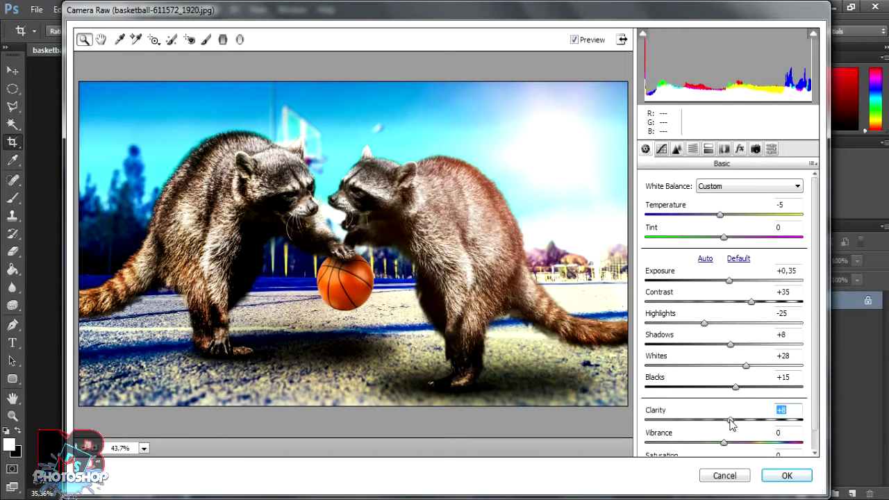
{"action": "left_click_drag", "start_coordinate": [720, 216], "coordinate": [715, 214]}
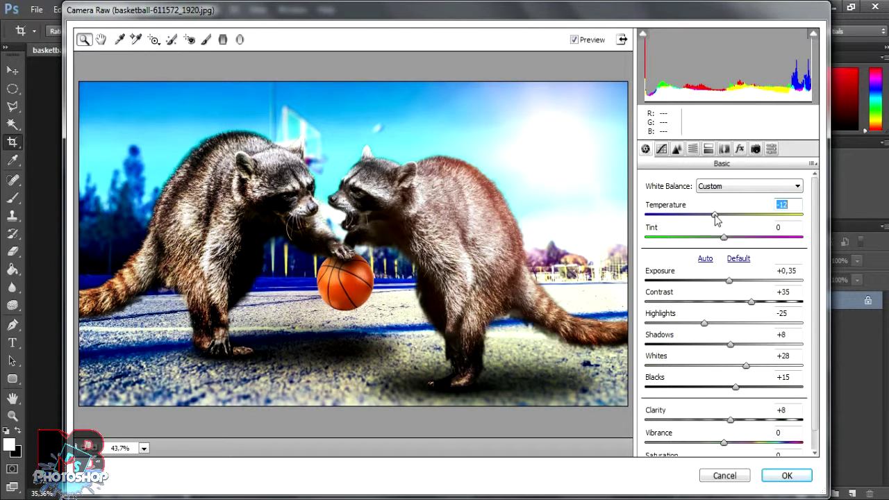
{"action": "left_click", "coordinate": [785, 476]}
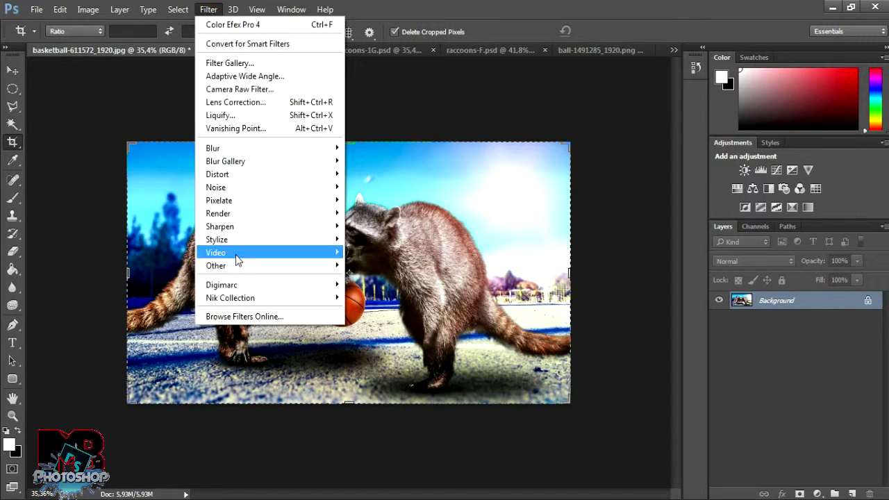
Step: Add Color Efex Pro 4's Classical Soft Focus as a new layer above the Background
{"action": "mouse_move", "coordinate": [230, 298]}
{"action": "left_click", "coordinate": [389, 314]}
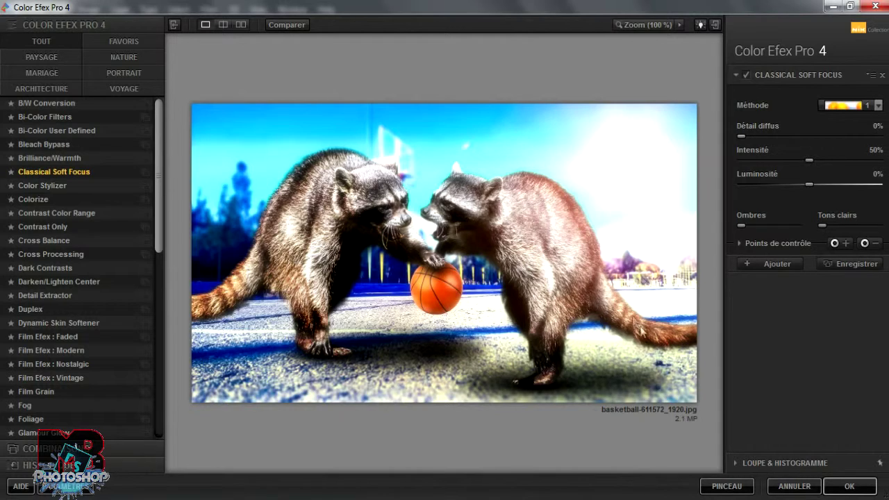
{"action": "left_click", "coordinate": [828, 478]}
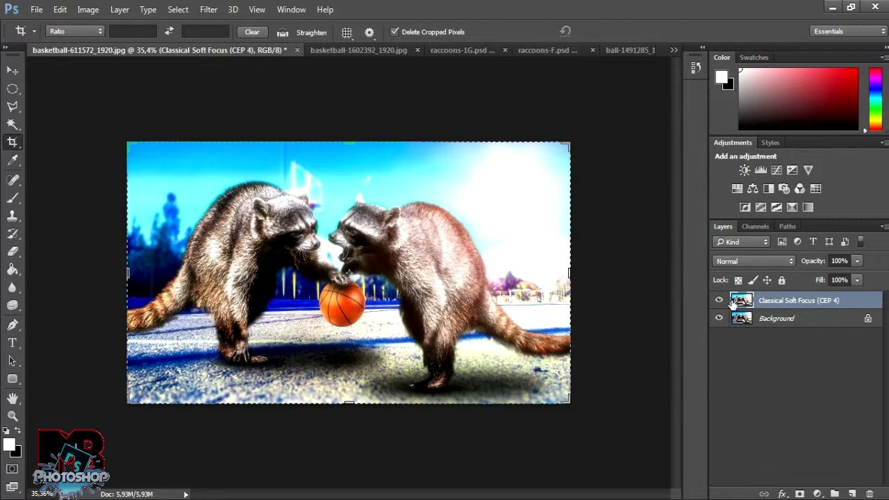
{"action": "left_click", "coordinate": [208, 9]}
{"action": "mouse_move", "coordinate": [231, 297]}
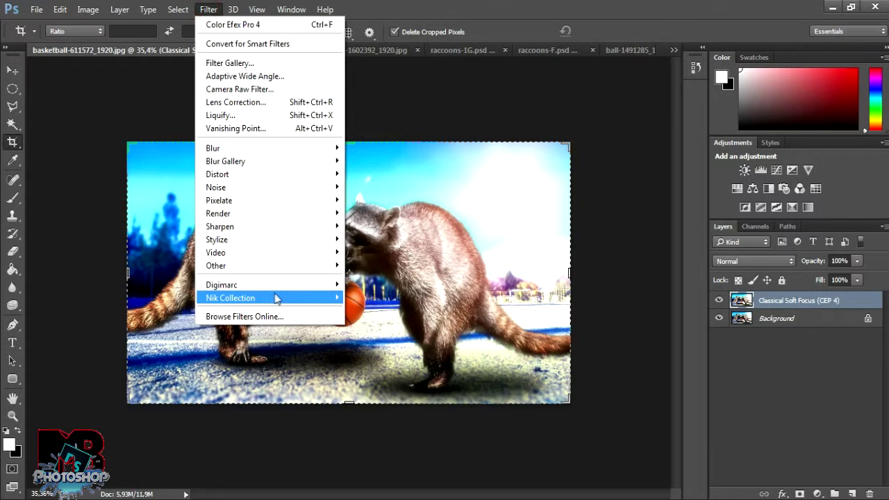
Step: Add a Color Efex Pro 4 Cross Balance layer, Tungsten To Daylight at 70%
{"action": "left_click", "coordinate": [379, 312]}
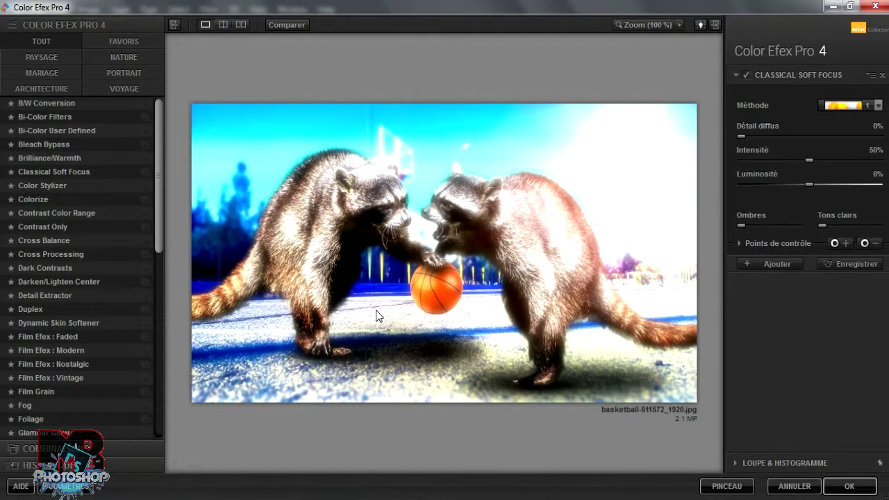
{"action": "left_click", "coordinate": [75, 240]}
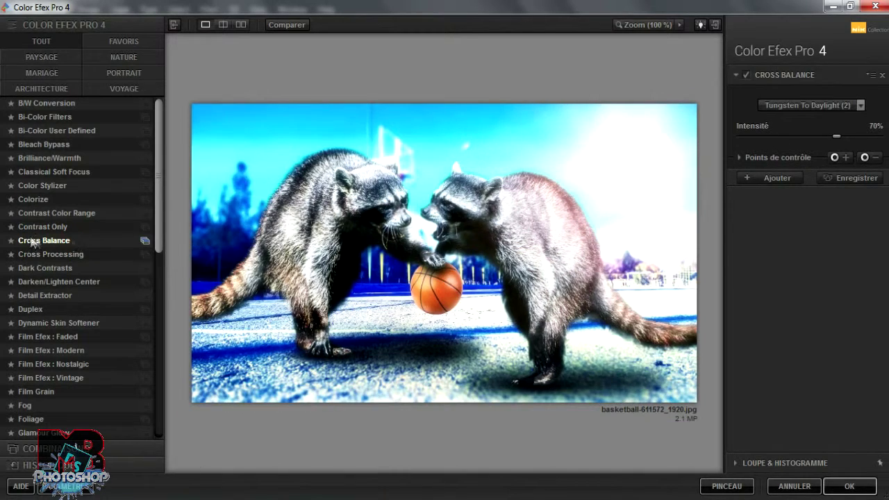
{"action": "left_click", "coordinate": [849, 486]}
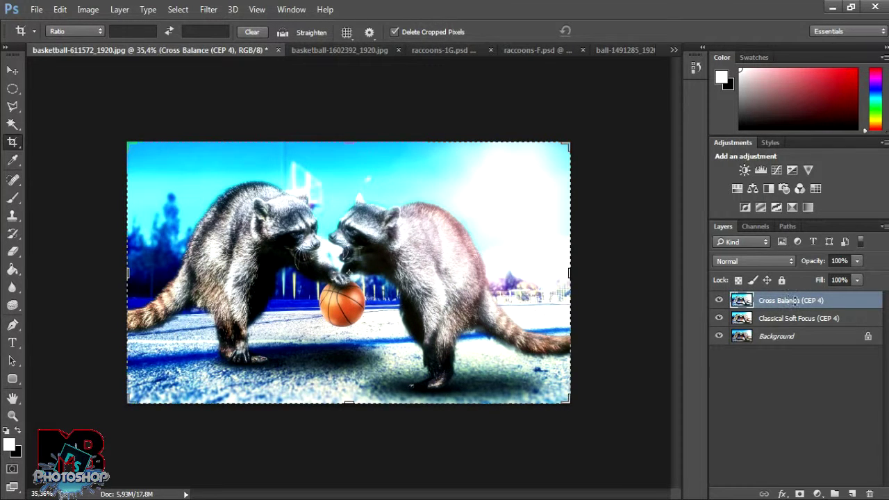
Step: Render a 100% brightness 50-300mm Zoom lens flare centred in the upper-right sky
{"action": "left_click", "coordinate": [208, 9]}
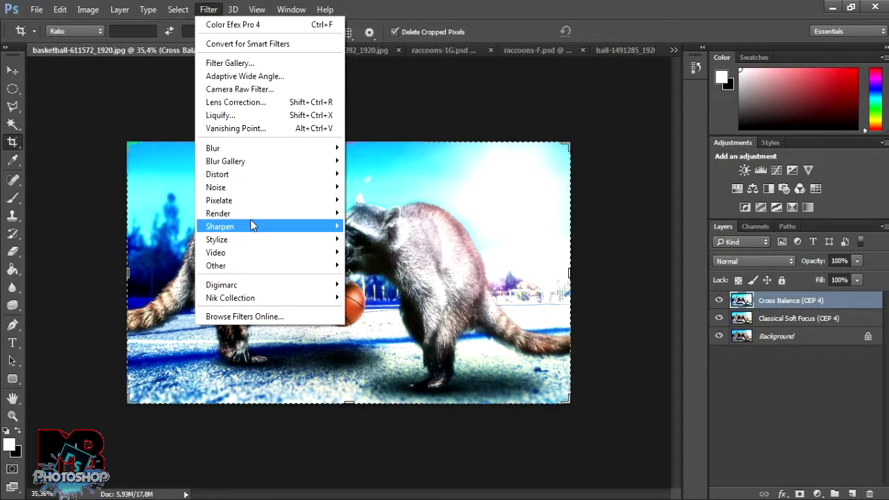
{"action": "mouse_move", "coordinate": [218, 213]}
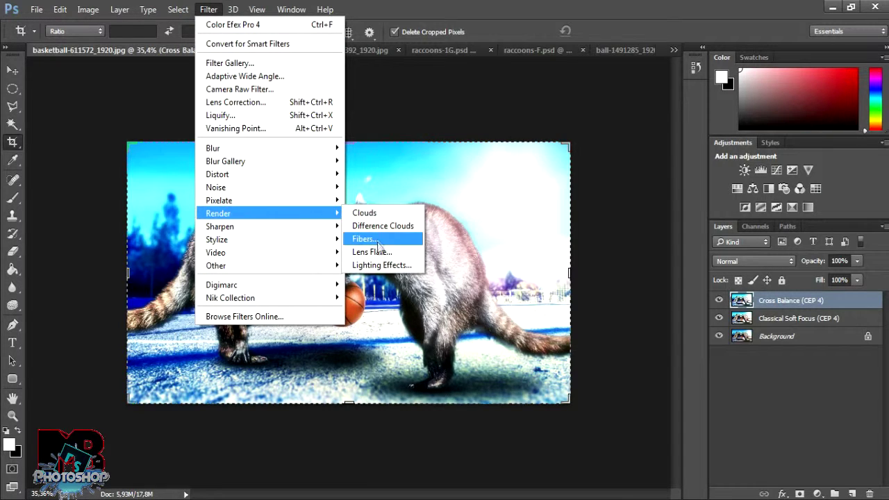
{"action": "left_click", "coordinate": [372, 252]}
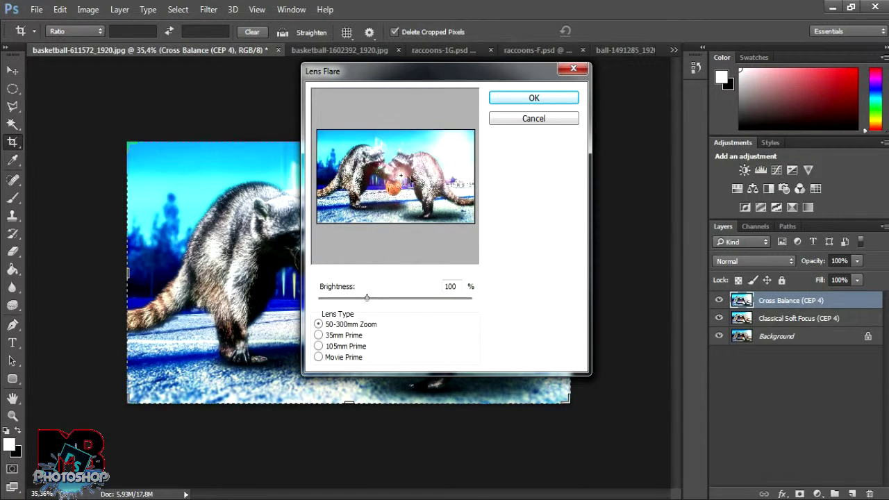
{"action": "left_click_drag", "start_coordinate": [380, 166], "coordinate": [453, 150]}
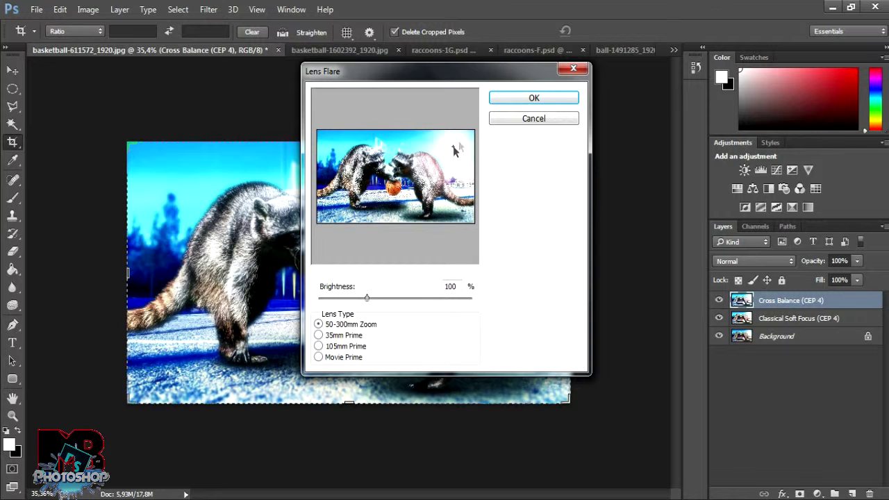
{"action": "left_click", "coordinate": [521, 97]}
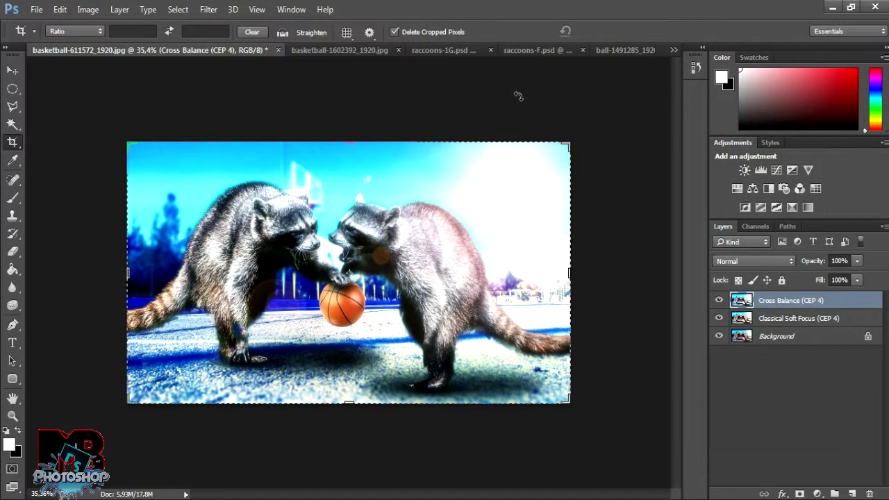